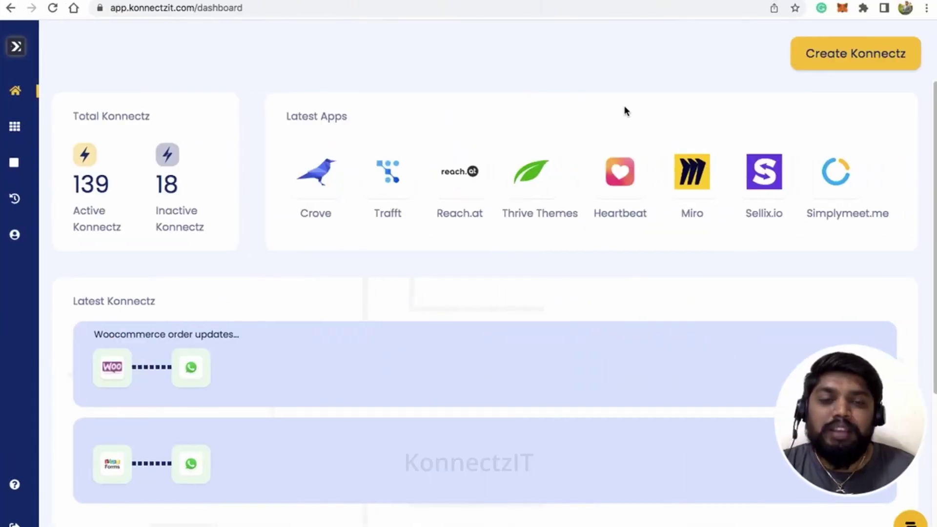
# - Search Apps for 'what' and open the WhatsappCloudApi '+ Add Account' authorization form
pyautogui.moveTo(17, 127)
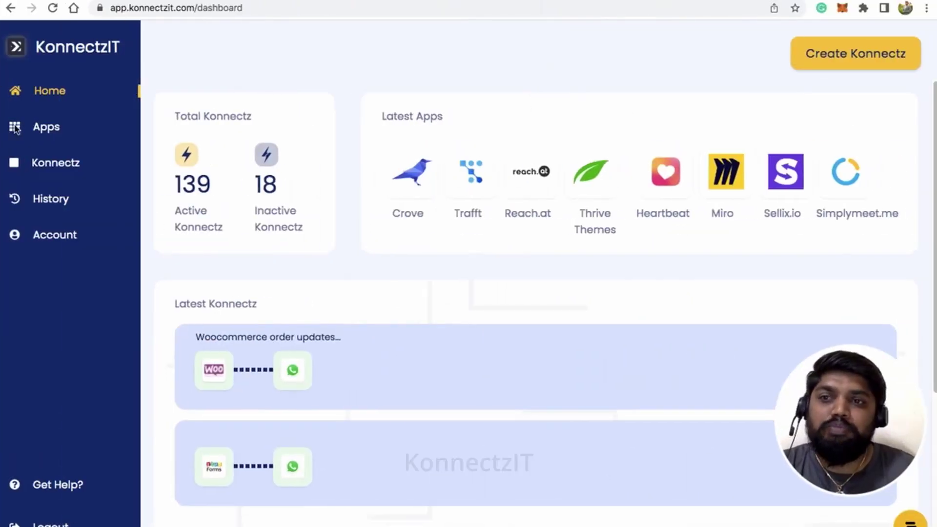
pyautogui.click(52, 136)
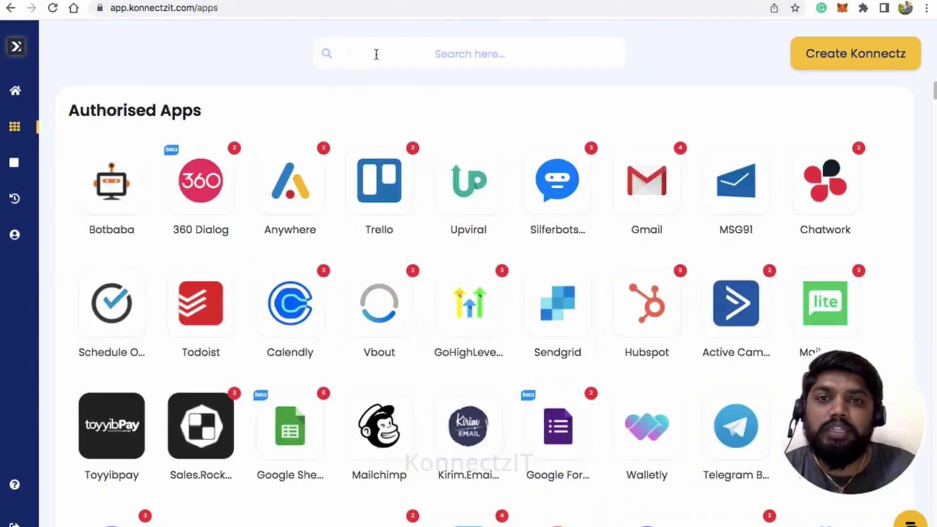
pyautogui.click(376, 54)
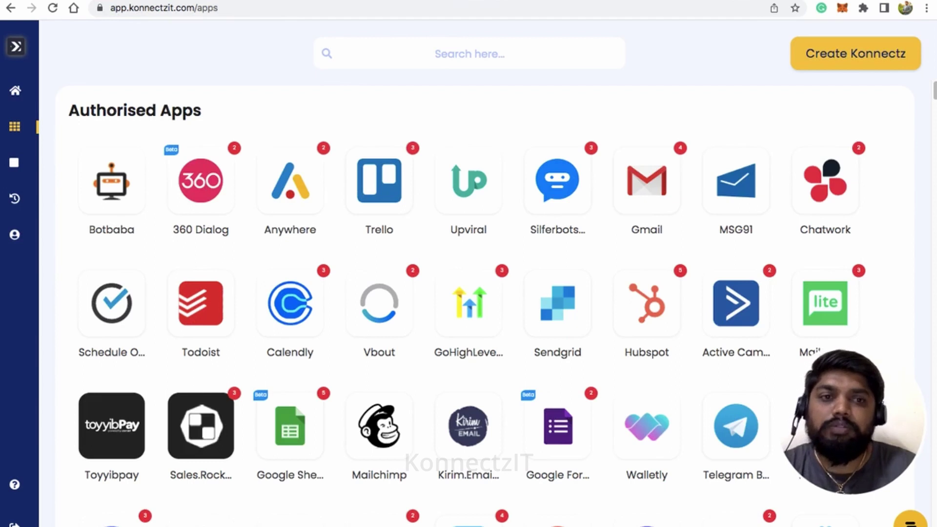
pyautogui.write('what')
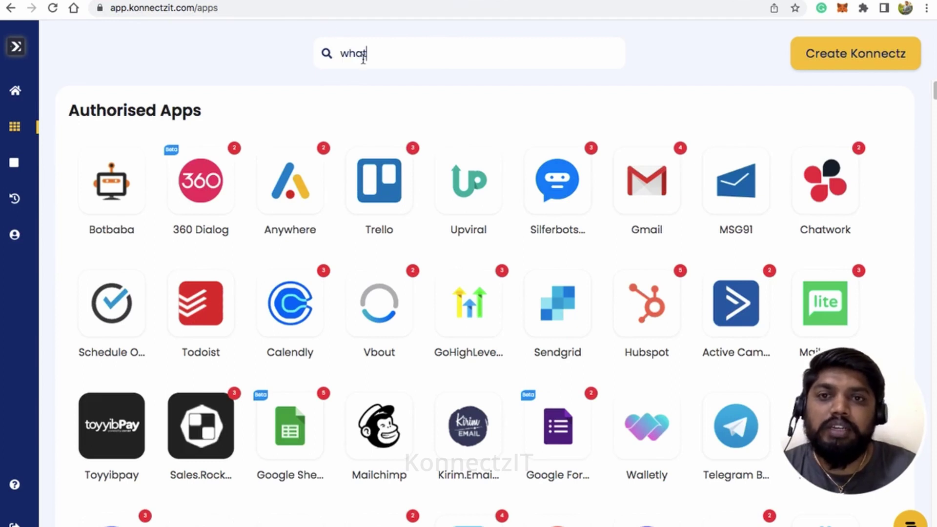
pyautogui.click(111, 180)
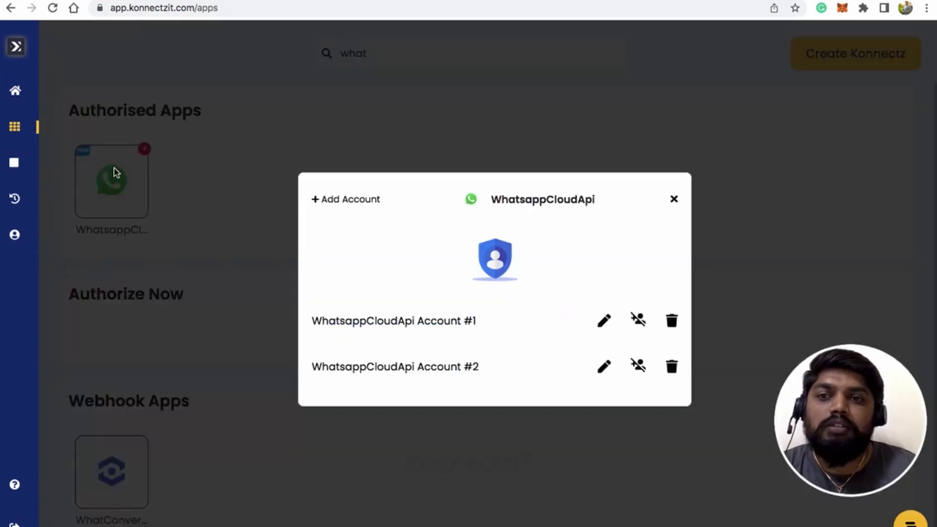
pyautogui.click(327, 201)
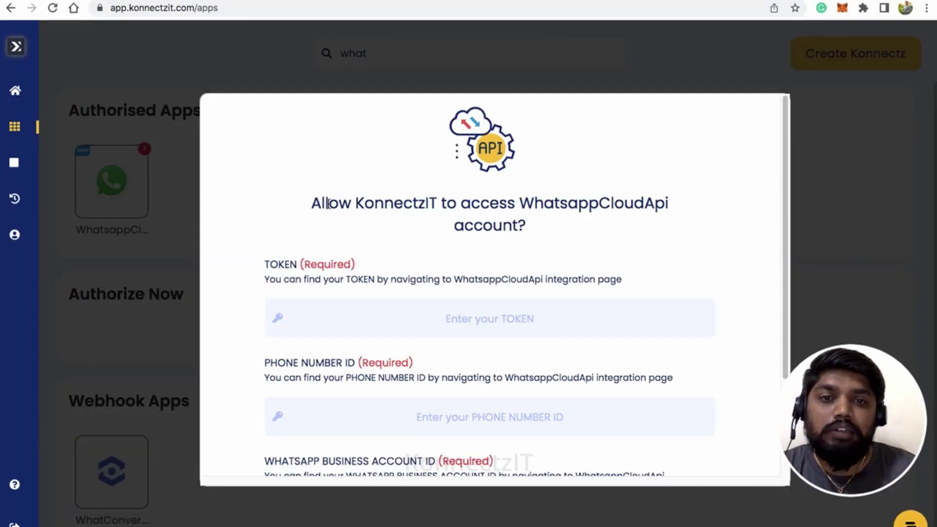
# - Point out the empty TOKEN, PHONE NUMBER ID and business account ID fields, then go to Meta's setup page
pyautogui.scroll(-2, 379, 298)
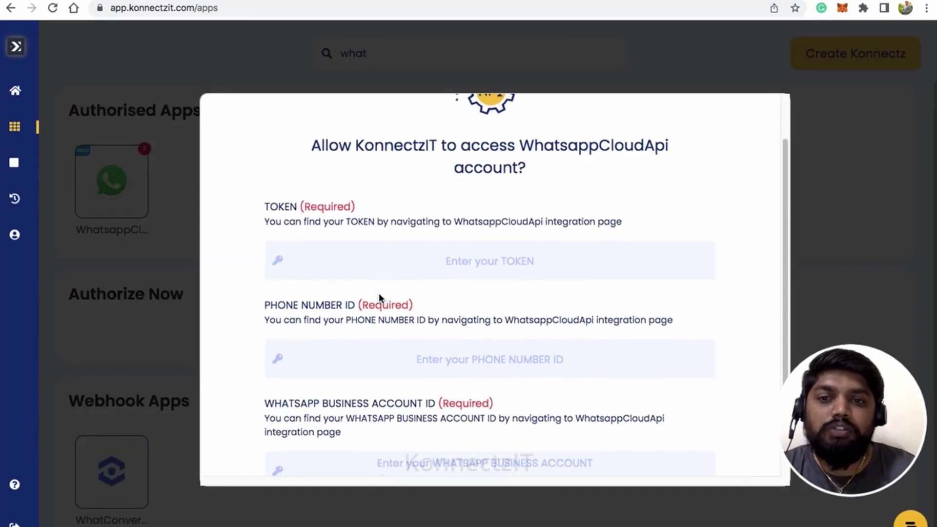
pyautogui.doubleClick(282, 203)
pyautogui.doubleClick(322, 303)
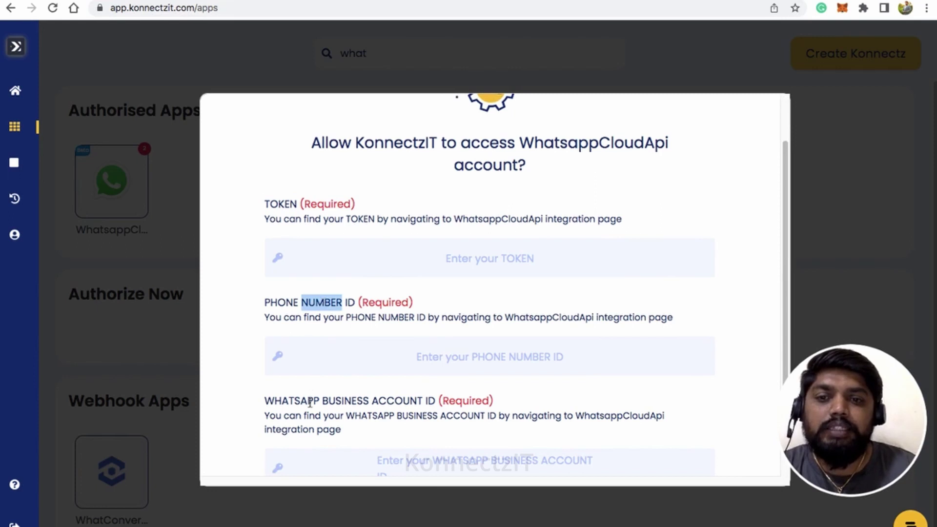
pyautogui.doubleClick(309, 402)
pyautogui.click(405, 386)
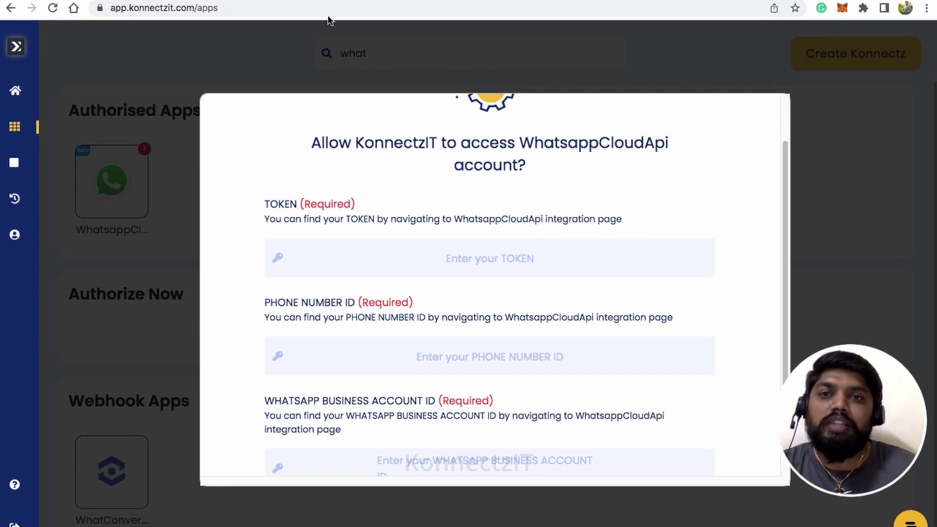
pyautogui.hotkey('ctrl', 'Tab')
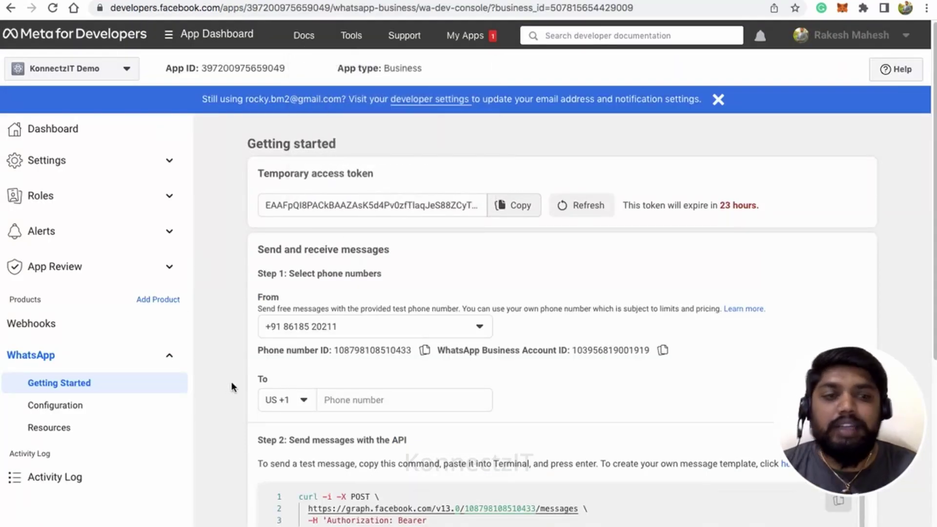
# - Copy the temporary access token from Meta and paste it into the TOKEN field
pyautogui.click(307, 205)
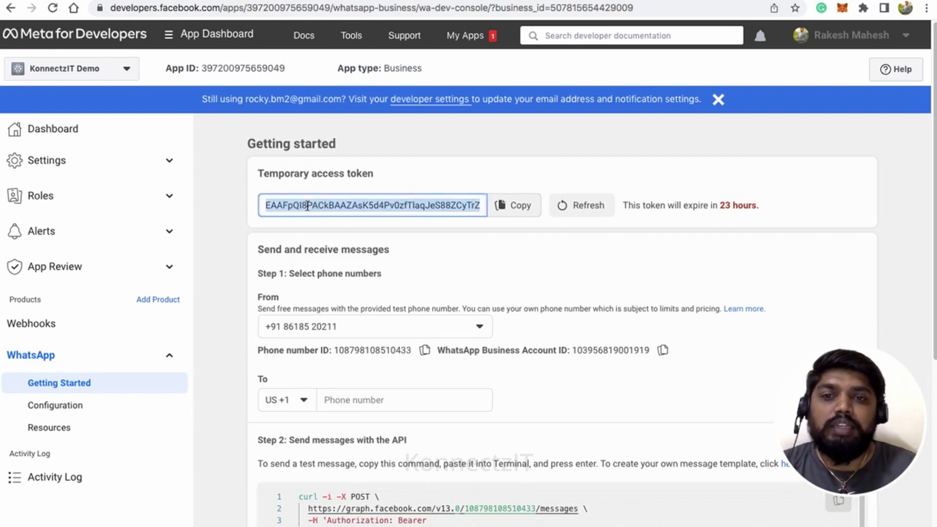
pyautogui.click(516, 205)
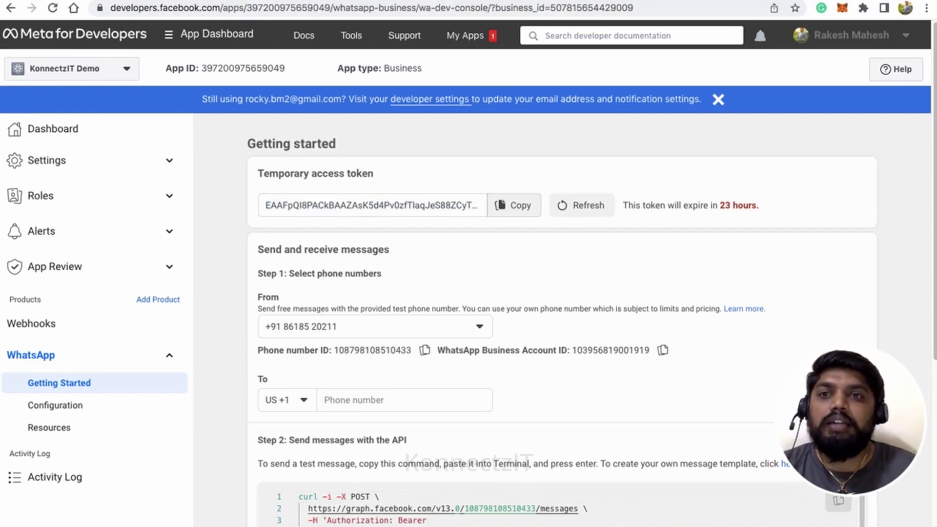
pyautogui.click(242, 5)
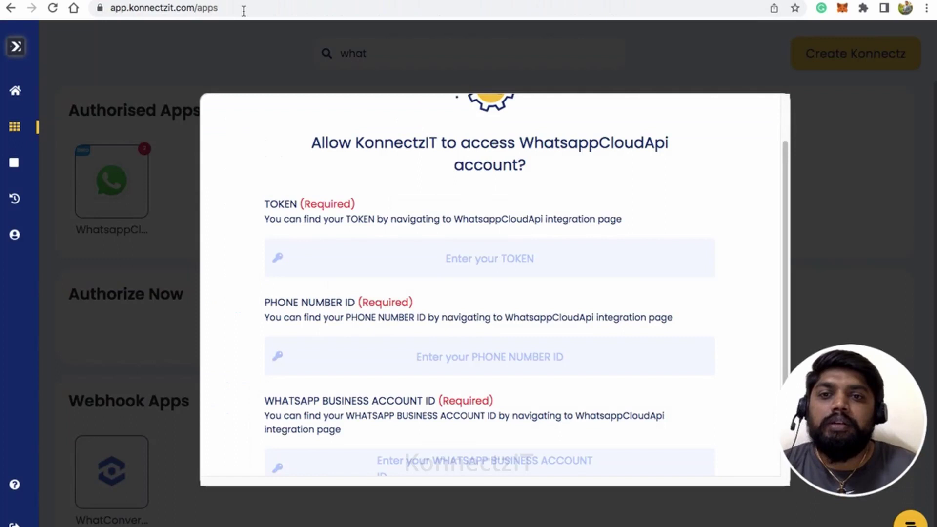
pyautogui.click(327, 260)
pyautogui.hotkey('ctrl', 'v')
pyautogui.click(321, 360)
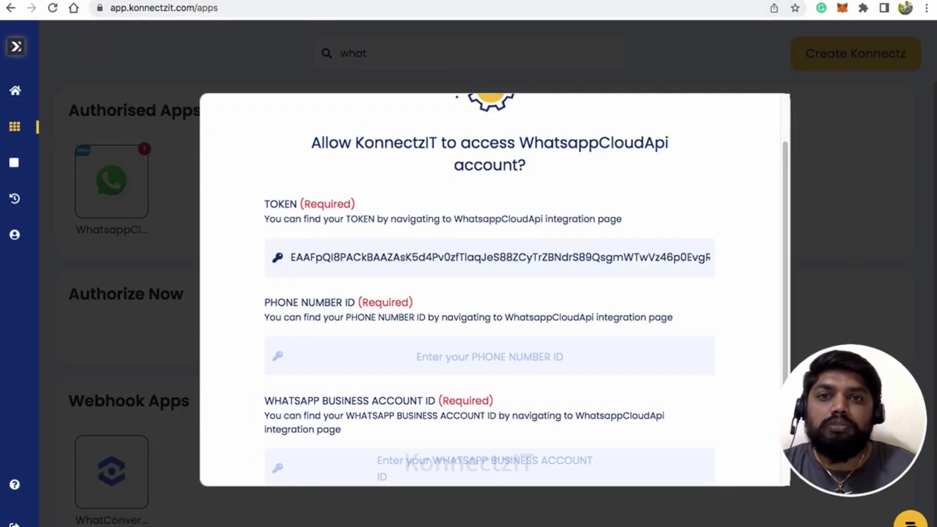
# - Copy the phone number ID from Meta and paste it into PHONE NUMBER ID
pyautogui.hotkey('ctrl', 'Tab')
pyautogui.hotkey('ctrl', 'Tab')
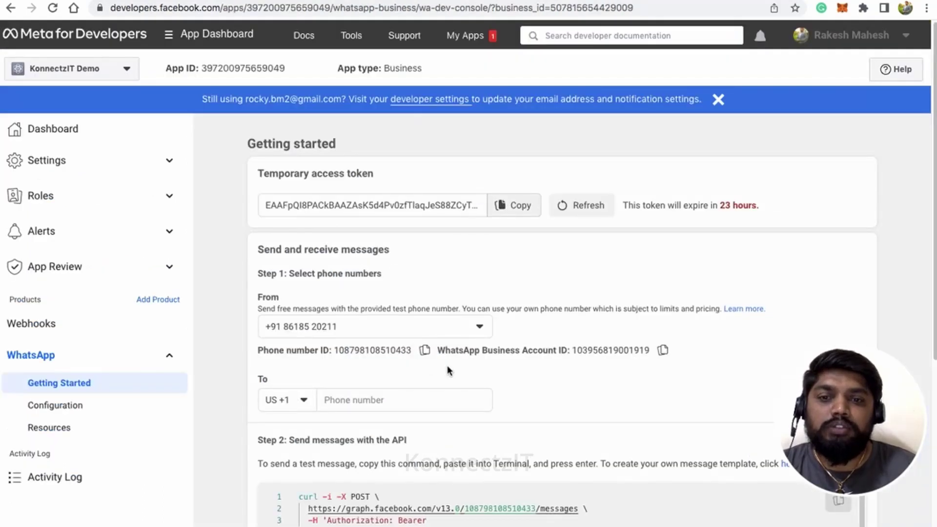
pyautogui.scroll(-1, 445, 367)
pyautogui.moveTo(264, 324); pyautogui.dragTo(334, 324)
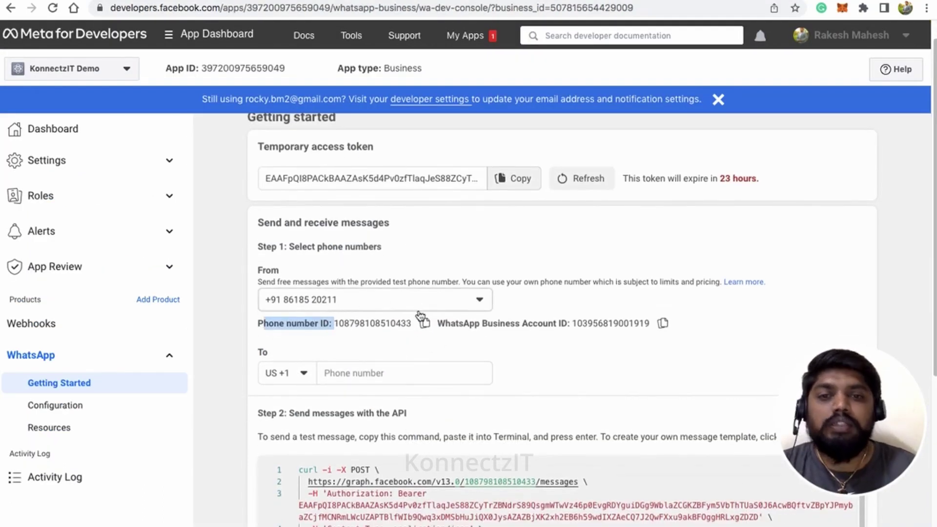
pyautogui.click(425, 325)
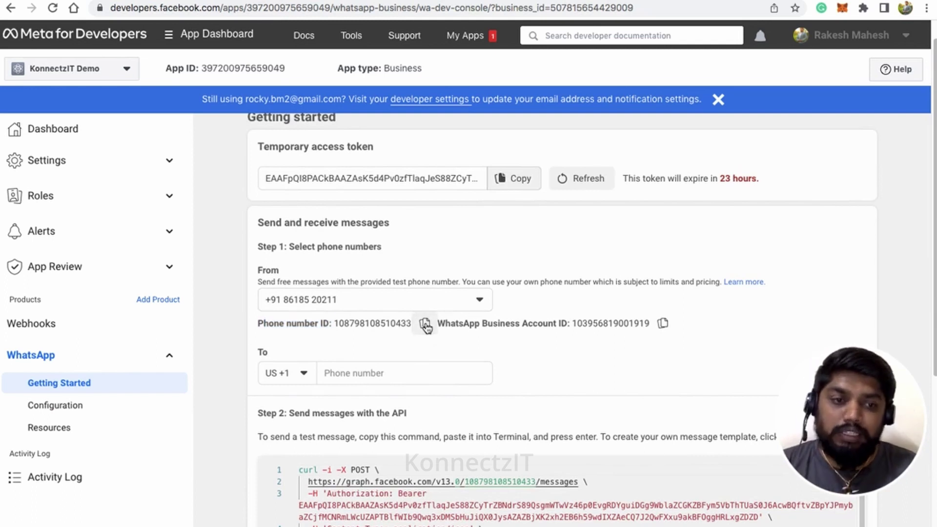
pyautogui.click(267, 1)
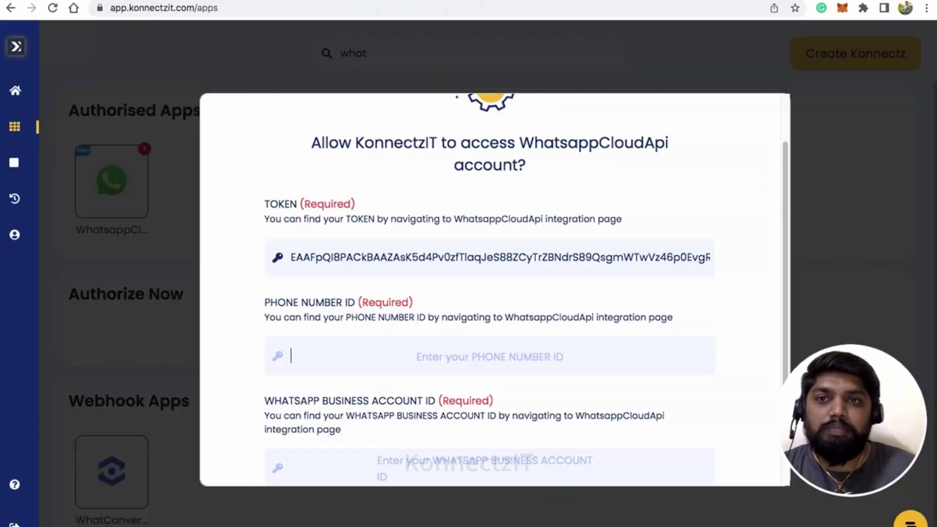
pyautogui.click(333, 348)
pyautogui.hotkey('ctrl', 'v')
# - Paste the WhatsApp Business Account ID from Meta and confirm authorising the account
pyautogui.click(325, 459)
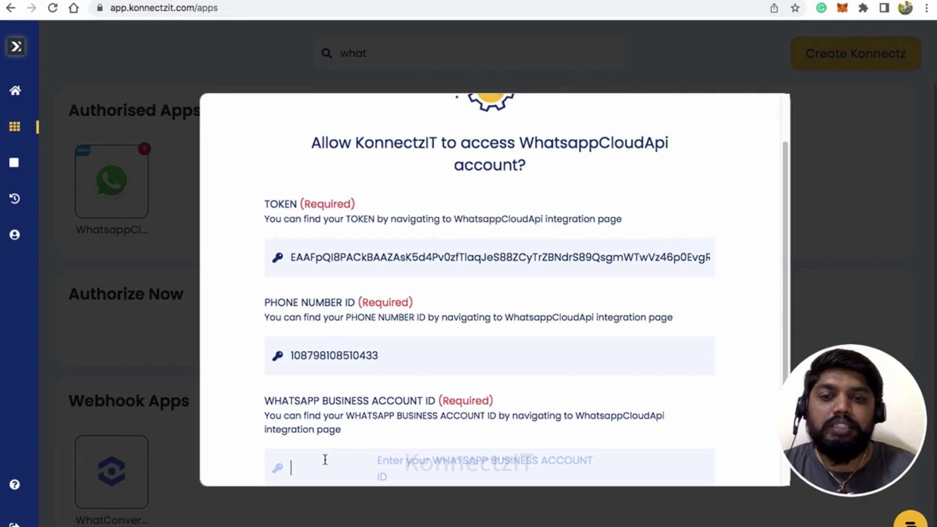
pyautogui.click(353, 1)
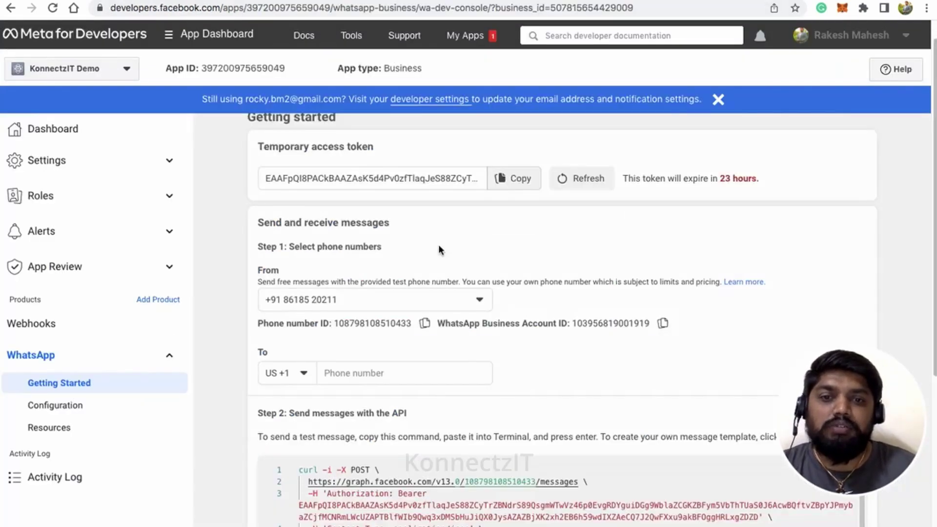
pyautogui.click(663, 323)
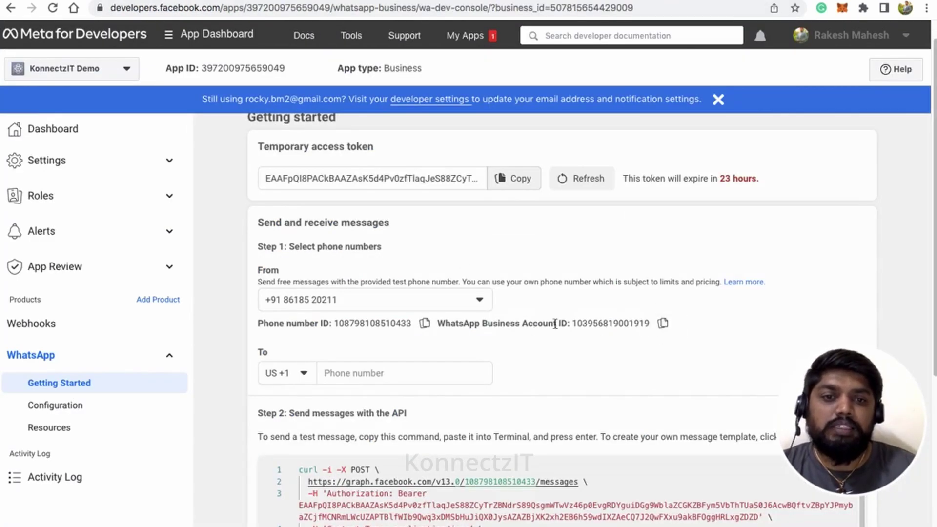
pyautogui.click(273, 1)
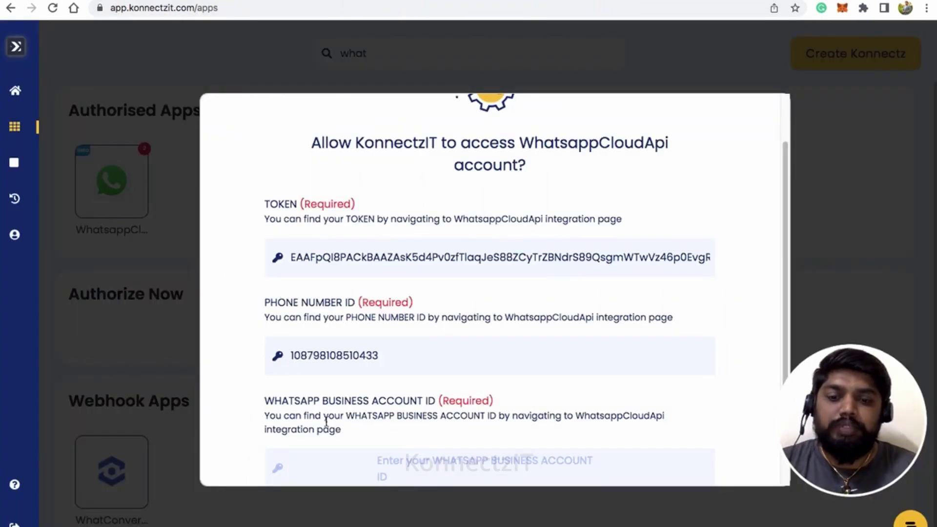
pyautogui.hotkey('ctrl', 'v')
pyautogui.scroll(-2, 479, 403)
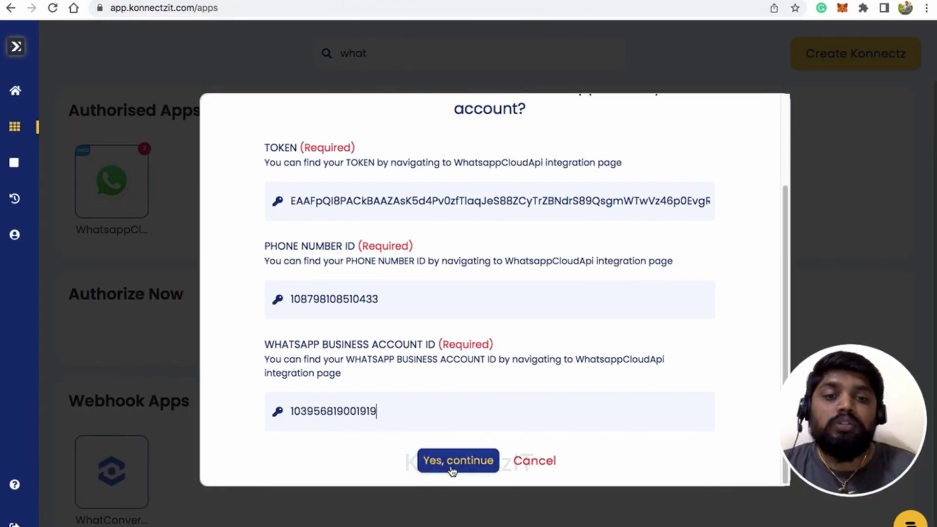
pyautogui.click(525, 466)
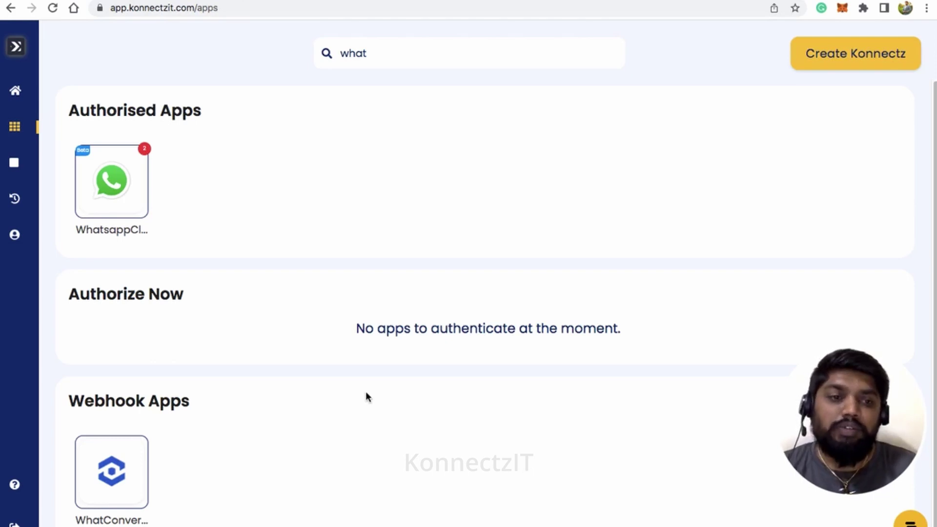
# - Create a new Konnectz and title it 'Woocommerce order Notification to WhatsApp'
pyautogui.click(857, 58)
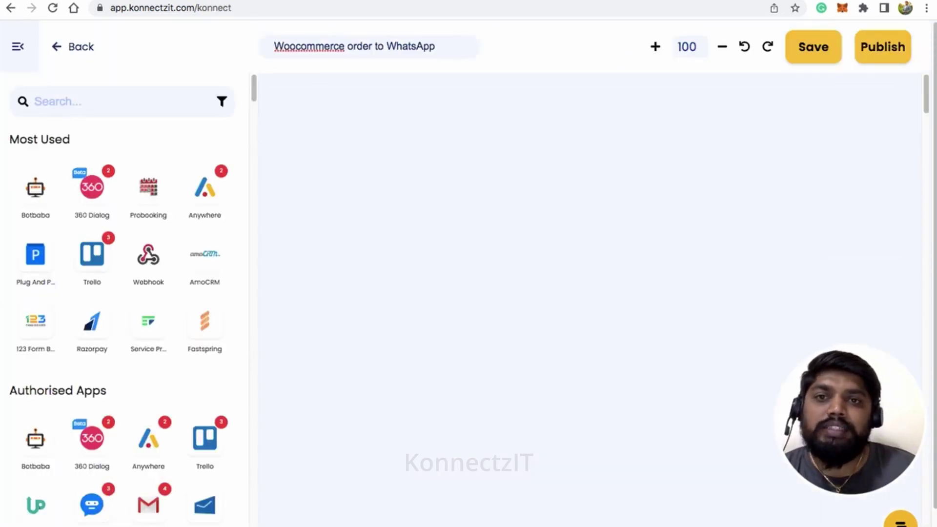
pyautogui.click(372, 46)
pyautogui.write('N ')
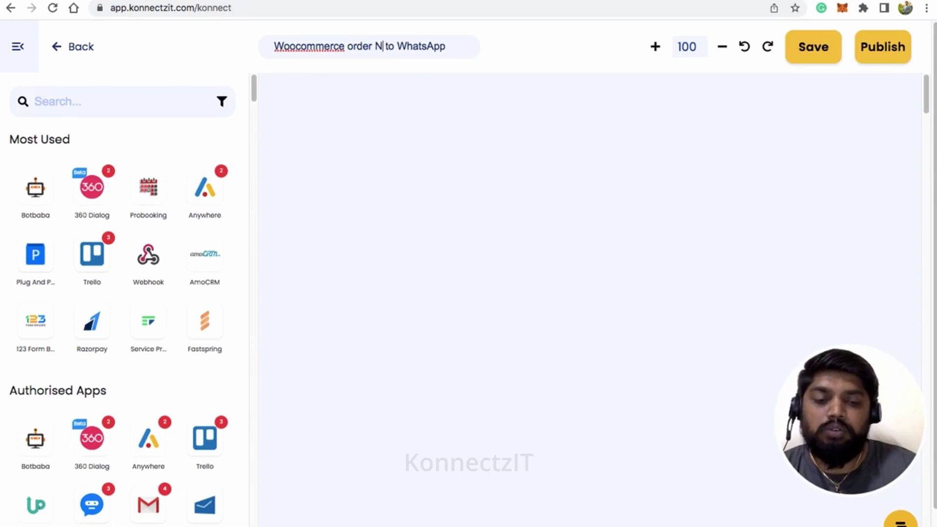
pyautogui.write('otificat')
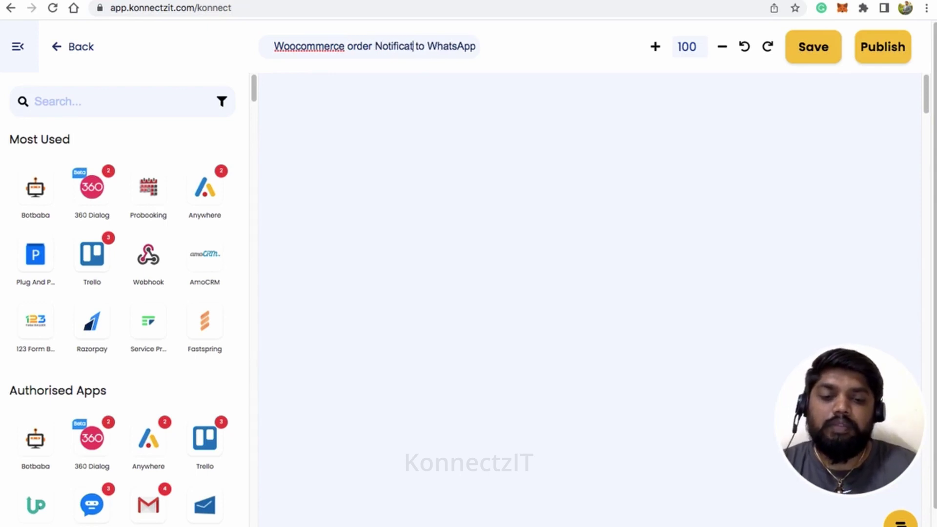
pyautogui.write('ion')
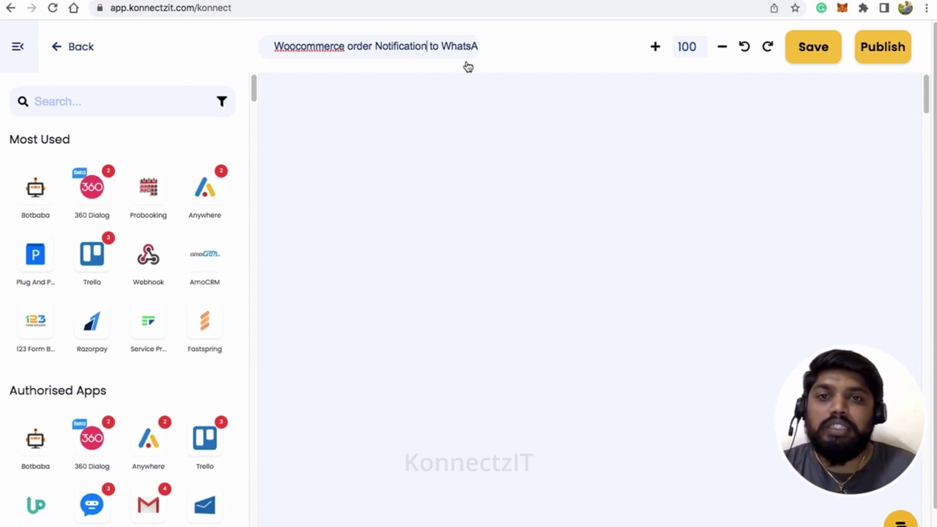
# - Search 'woo' and place the WooCommerce app on the canvas's upper left
pyautogui.click(76, 102)
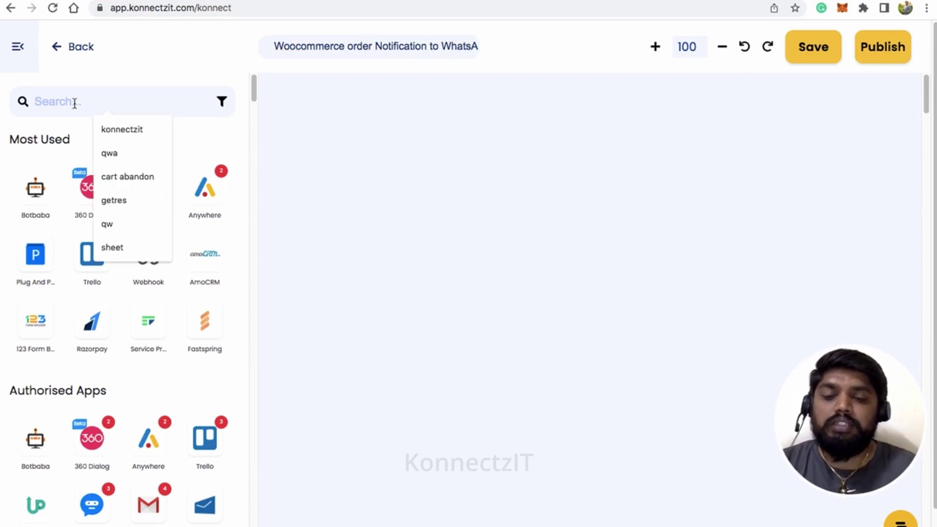
pyautogui.write('wo')
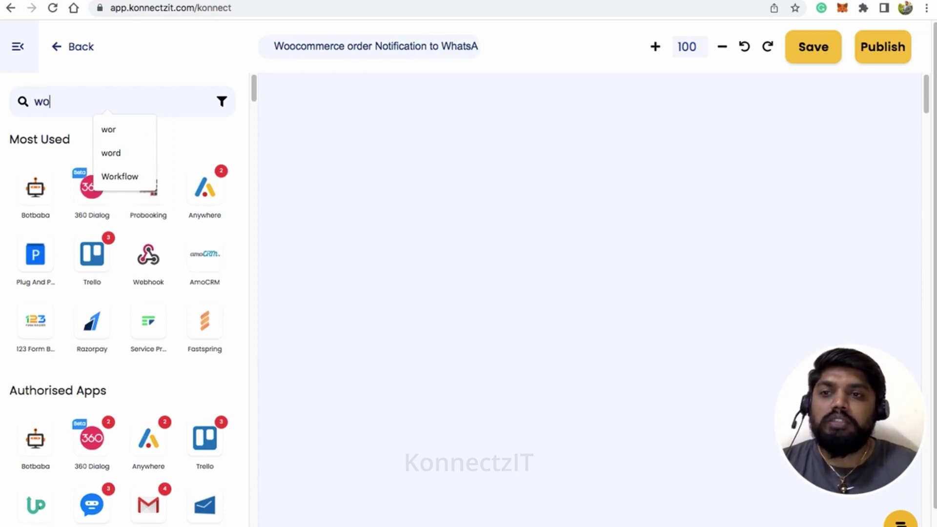
pyautogui.write('o')
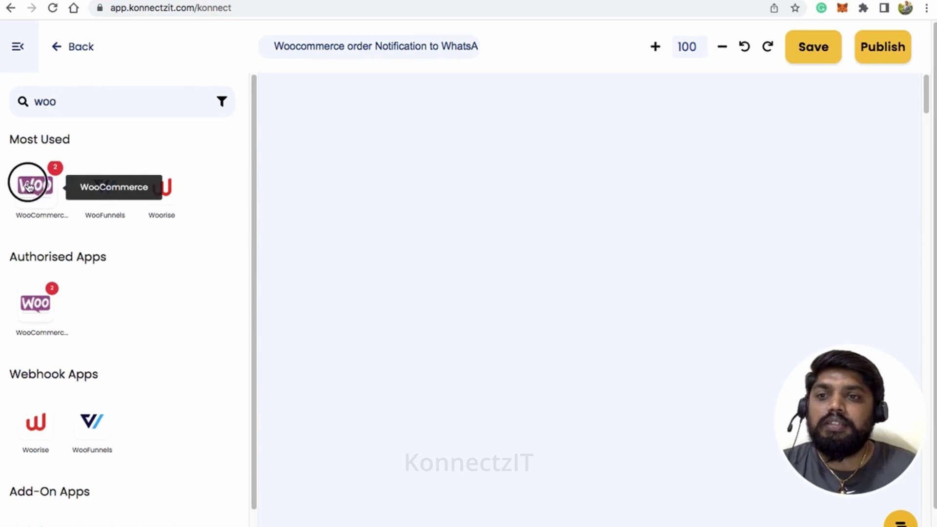
pyautogui.moveTo(32, 184); pyautogui.dragTo(368, 127)
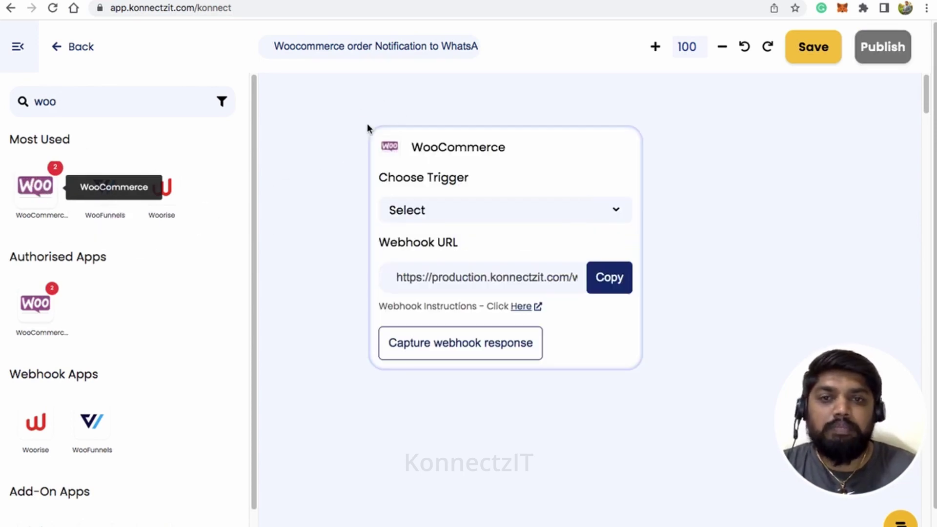
pyautogui.click(12, 51)
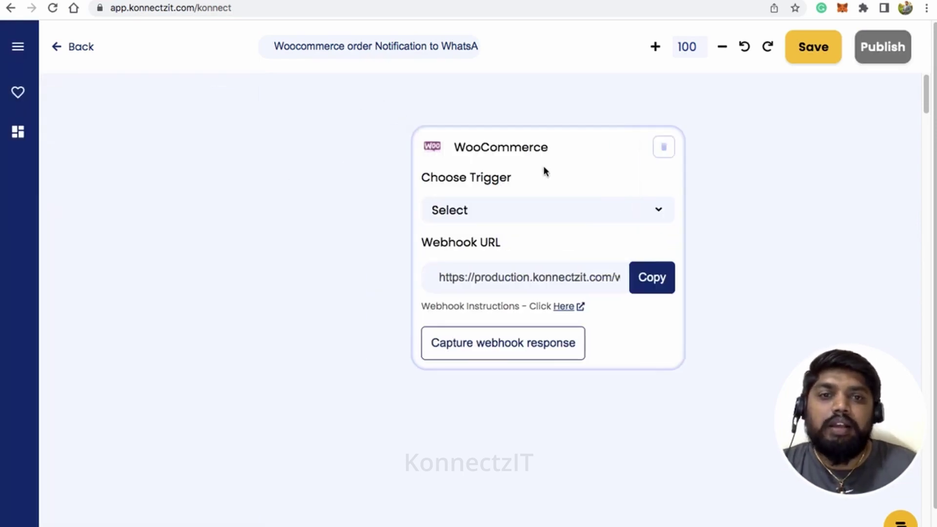
pyautogui.moveTo(544, 168); pyautogui.dragTo(221, 133)
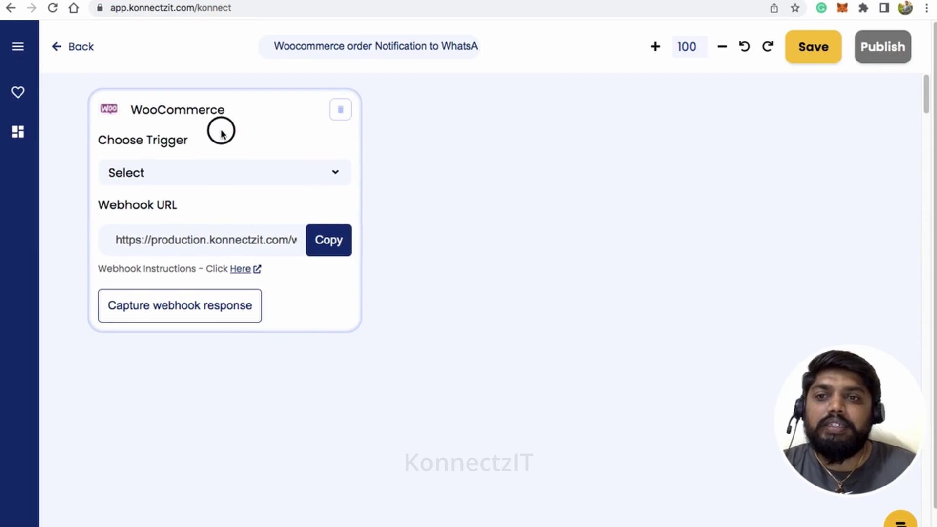
# - Choose New Customer Created as the WooCommerce trigger
pyautogui.click(230, 182)
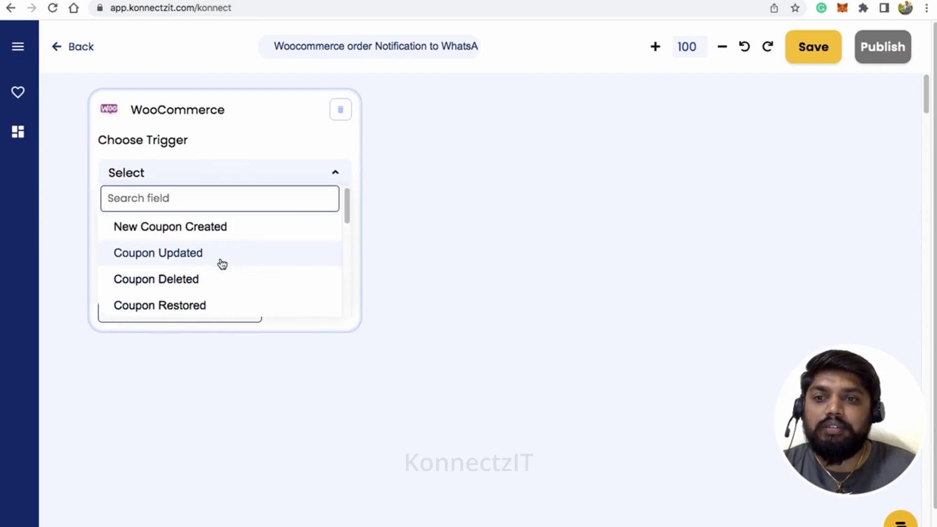
pyautogui.scroll(-3, 216, 251)
pyautogui.scroll(-8, 215, 251)
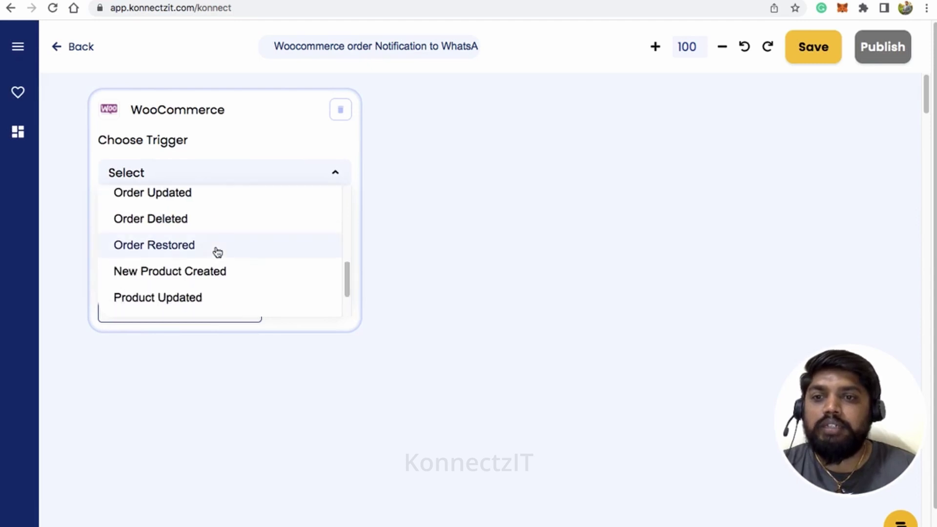
pyautogui.scroll(-2, 222, 250)
pyautogui.scroll(-5, 231, 249)
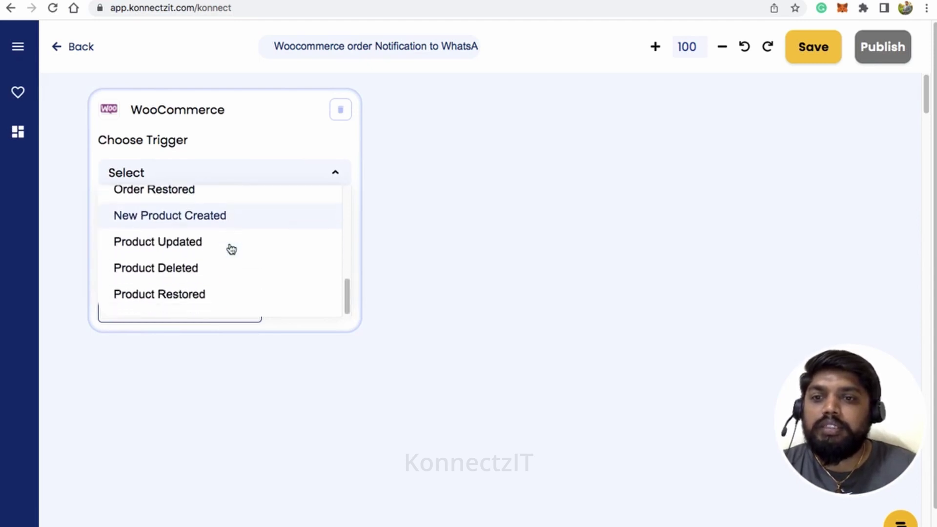
pyautogui.scroll(6, 244, 155)
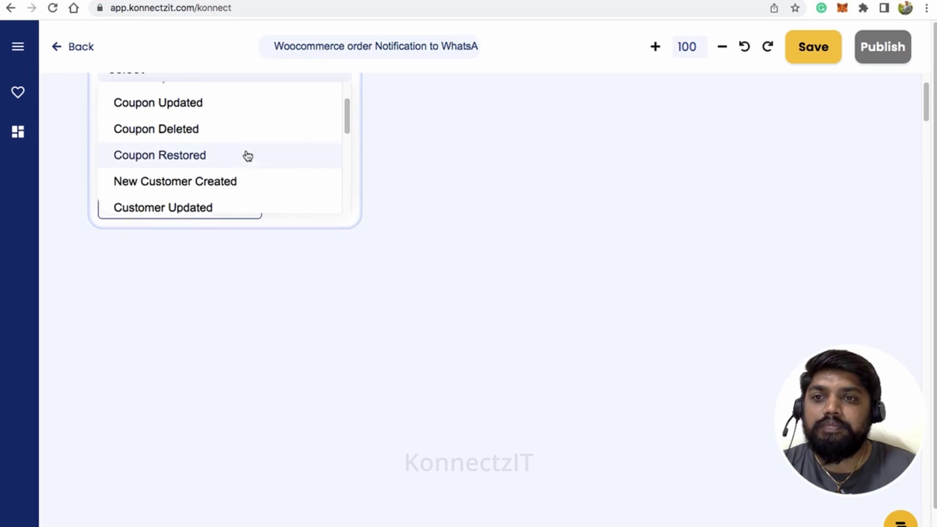
pyautogui.scroll(-1, 244, 155)
pyautogui.click(226, 187)
pyautogui.scroll(3, 485, 224)
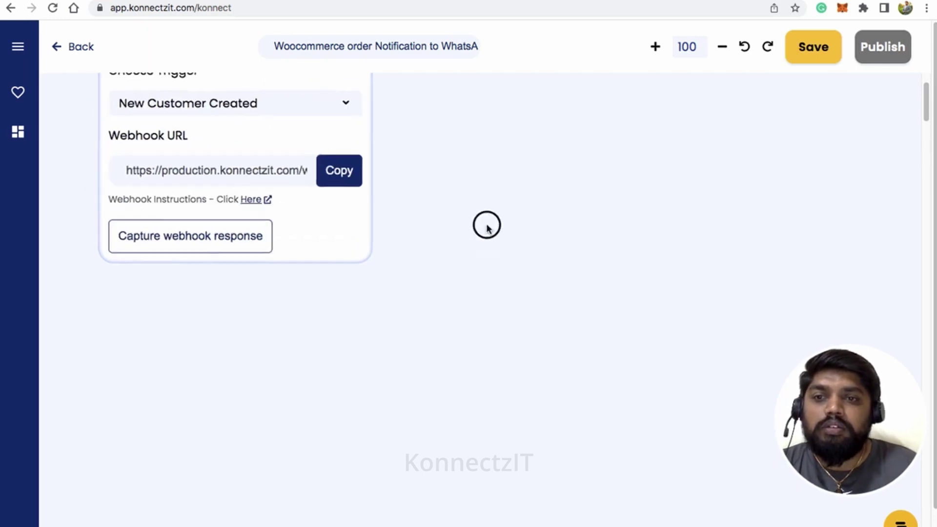
# - Copy the node's webhook URL and start a new webhook under WooCommerce Settings > Advanced > Webhooks
pyautogui.click(340, 272)
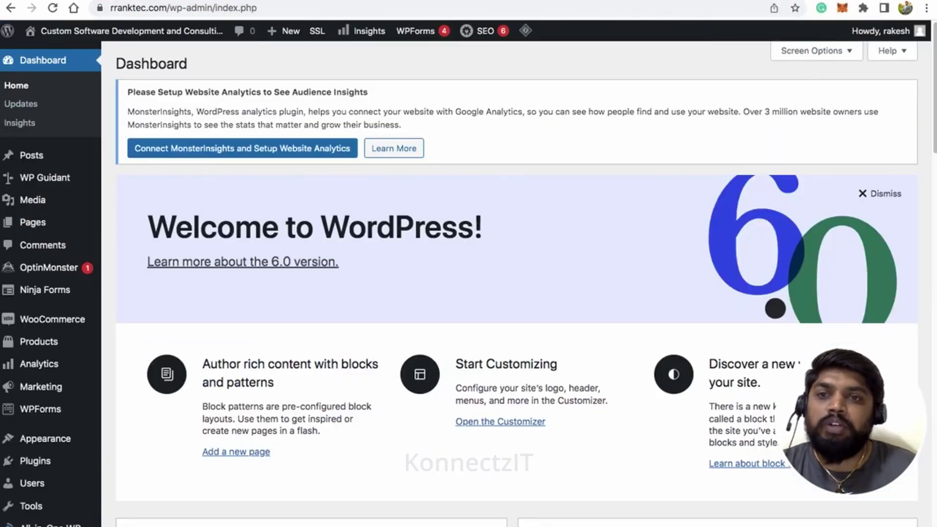
pyautogui.moveTo(64, 325)
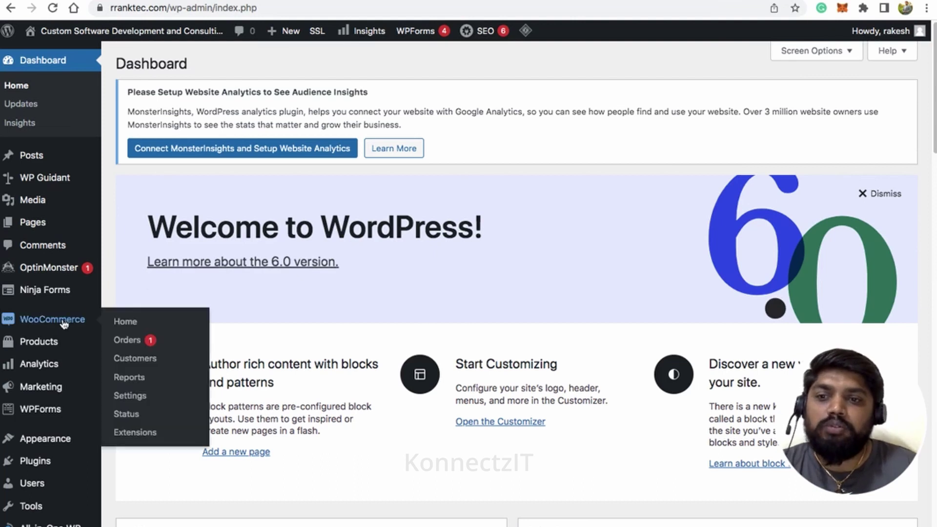
pyautogui.click(139, 401)
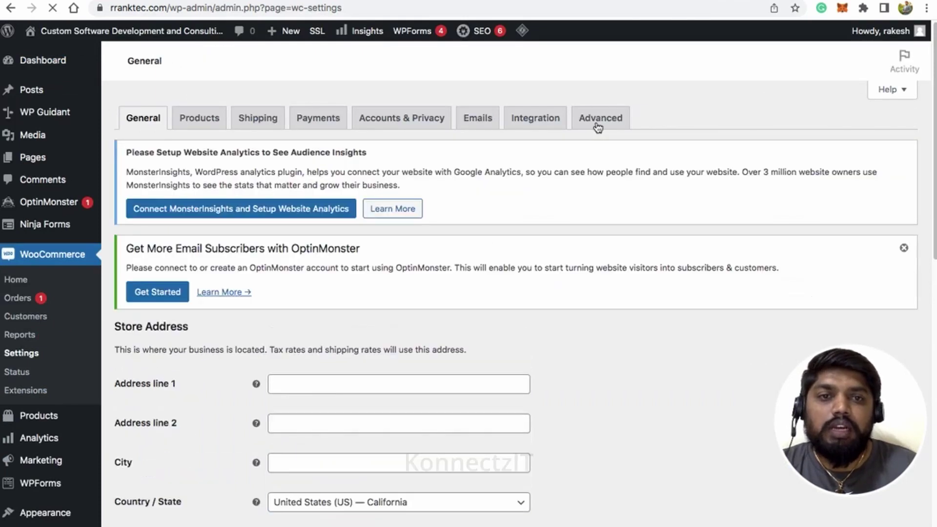
pyautogui.click(598, 125)
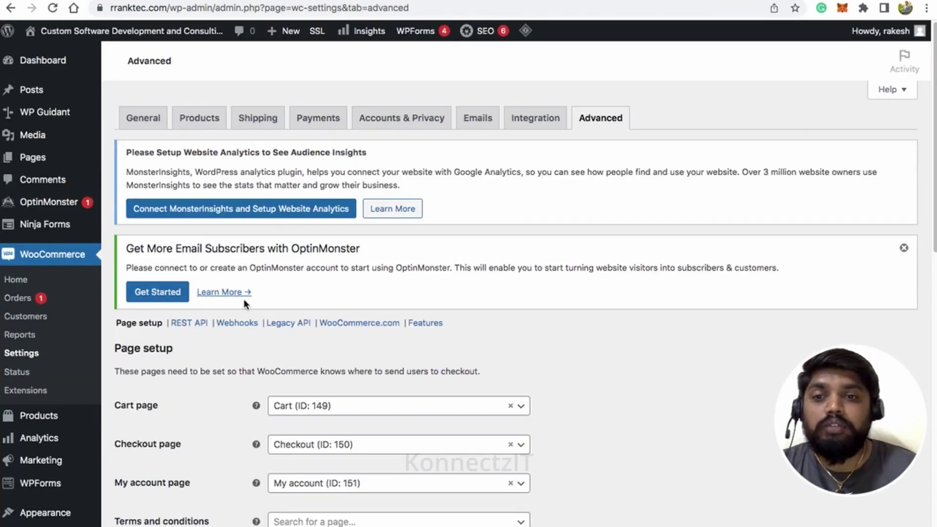
pyautogui.click(239, 324)
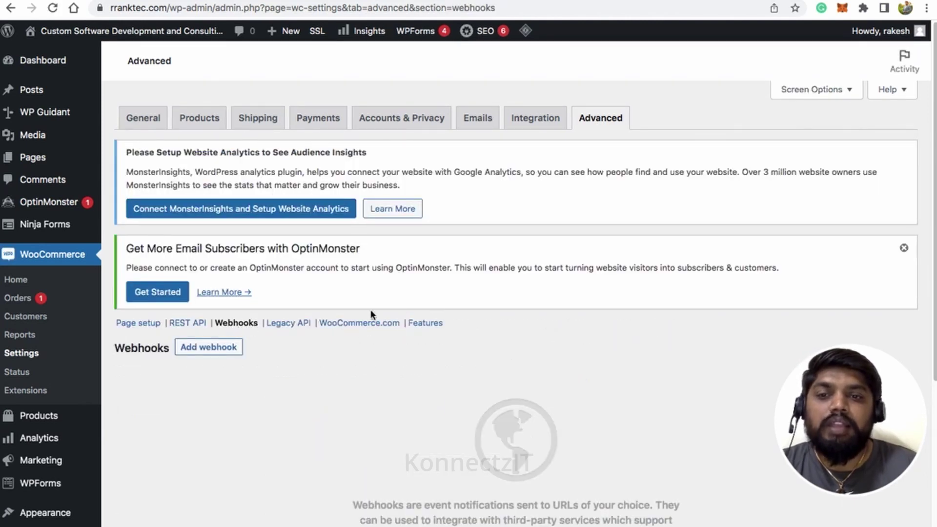
pyautogui.click(207, 351)
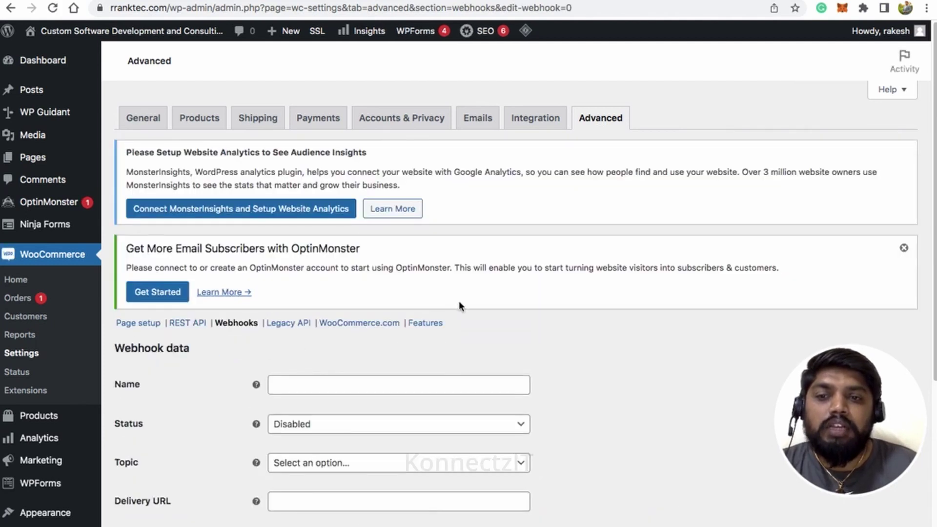
# - Save webhook 'KonnectzIT Demo', Active, topic Order created, delivering to the KonnectzIT URL
pyautogui.scroll(-5, 459, 300)
pyautogui.click(373, 165)
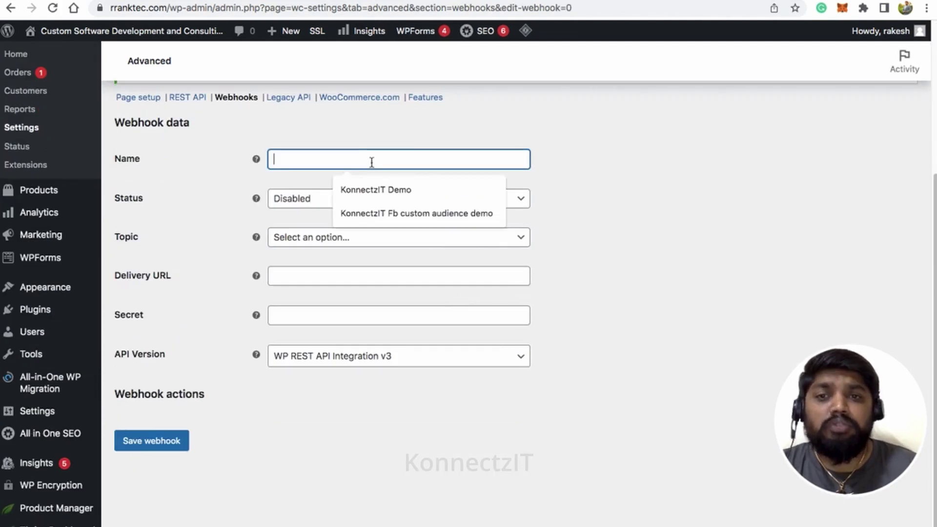
pyautogui.click(365, 189)
pyautogui.click(361, 198)
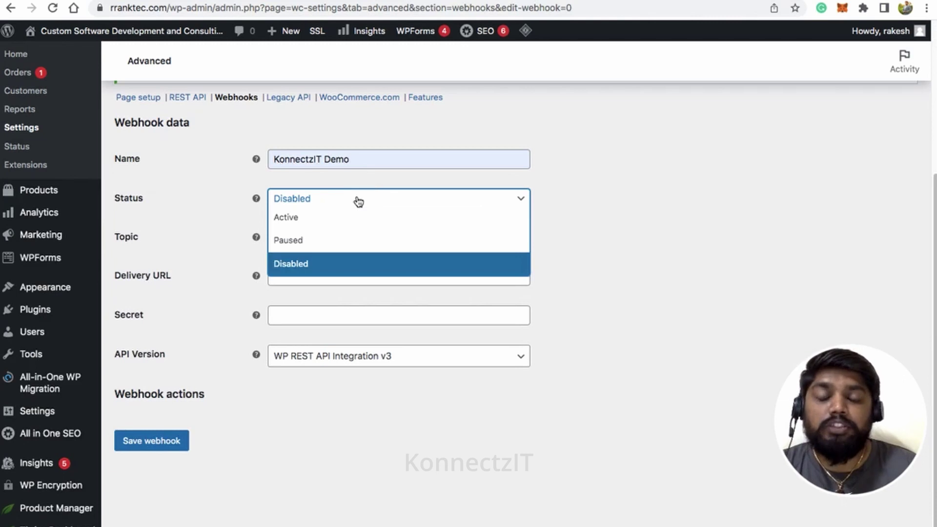
pyautogui.click(348, 217)
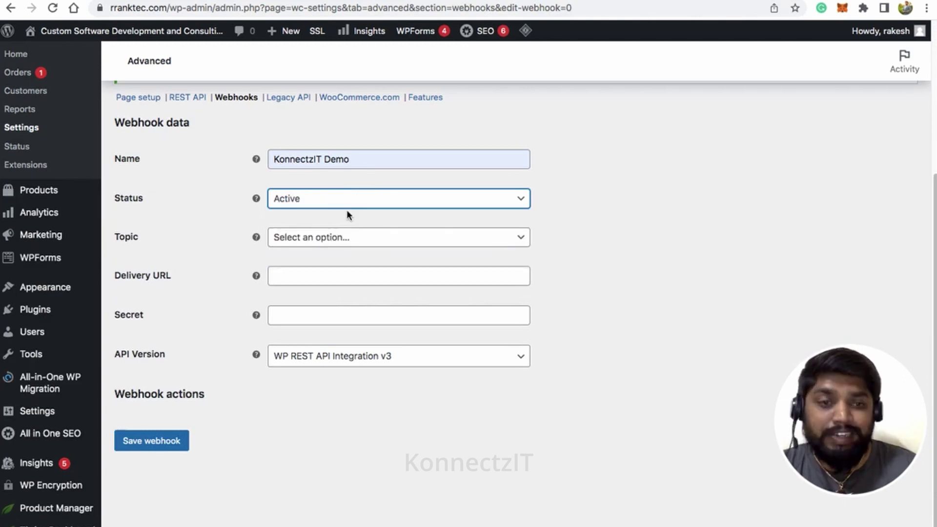
pyautogui.click(356, 239)
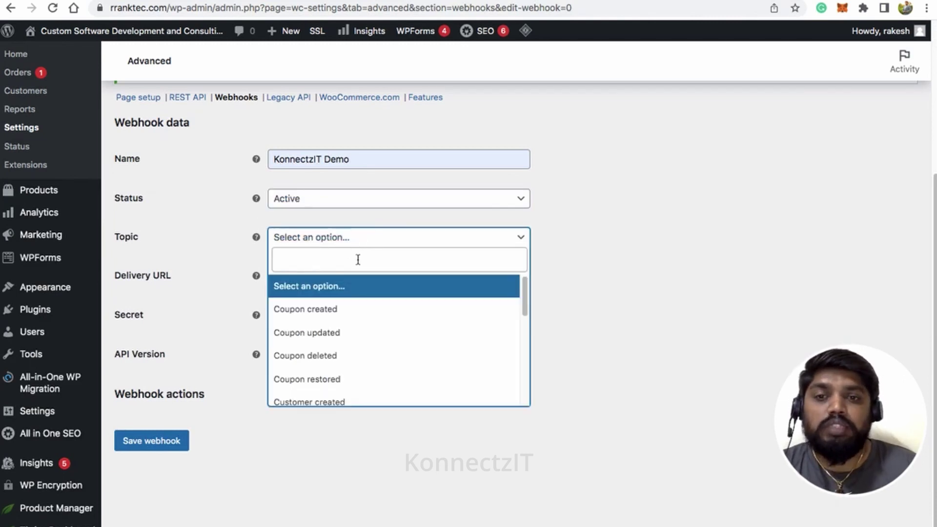
pyautogui.scroll(-3, 357, 341)
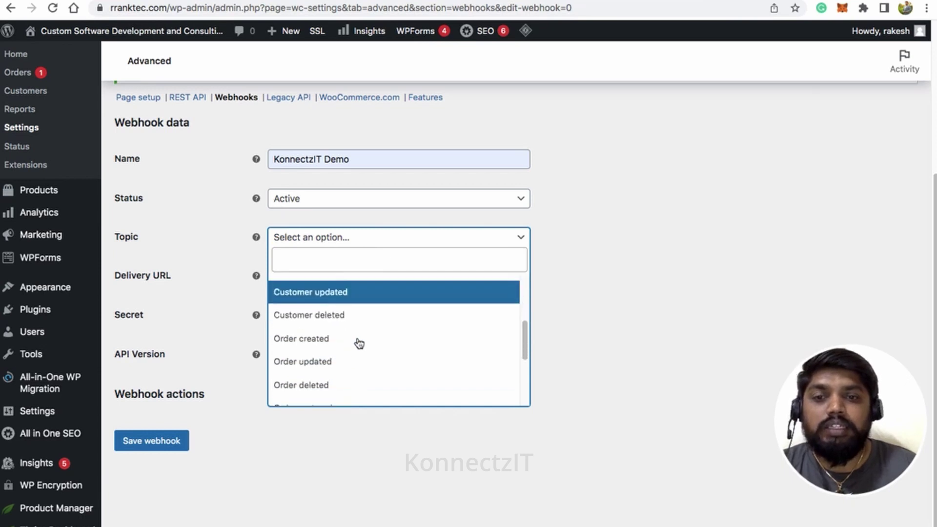
pyautogui.click(305, 325)
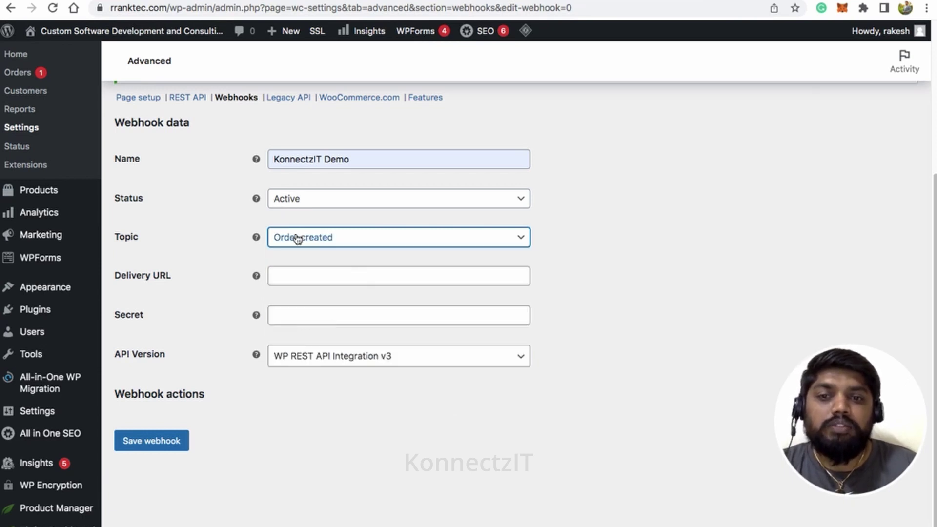
pyautogui.click(326, 279)
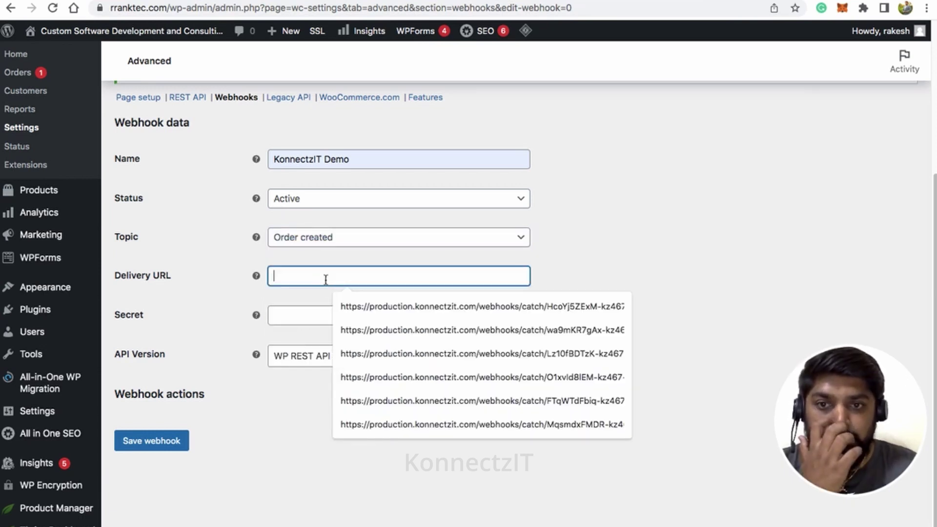
pyautogui.press('super+v')
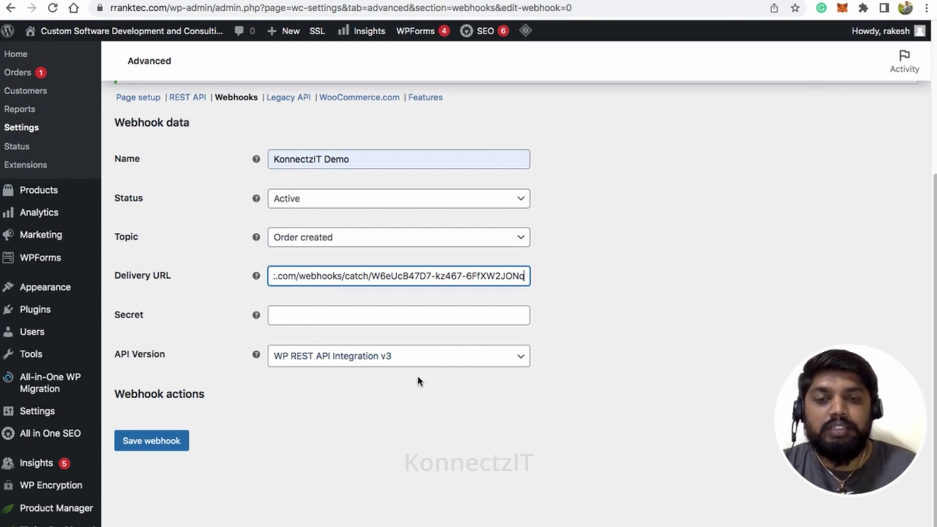
pyautogui.click(163, 444)
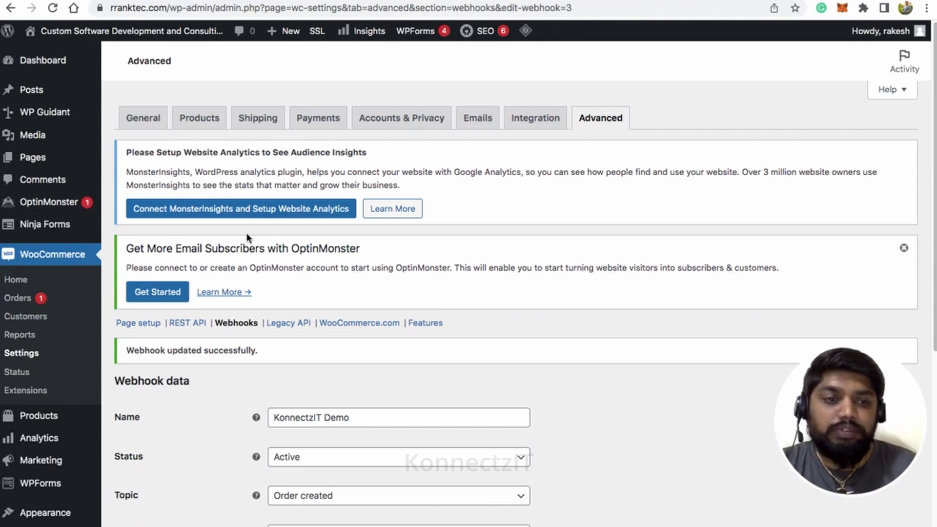
pyautogui.click(283, 2)
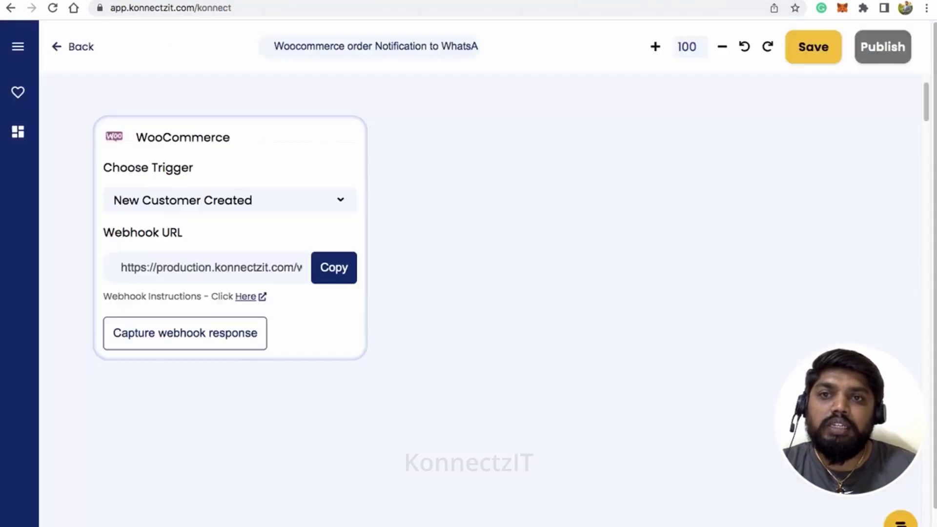
# - Capture the webhook response on the WooCommerce trigger, then switch to the shop storefront tab
pyautogui.click(225, 339)
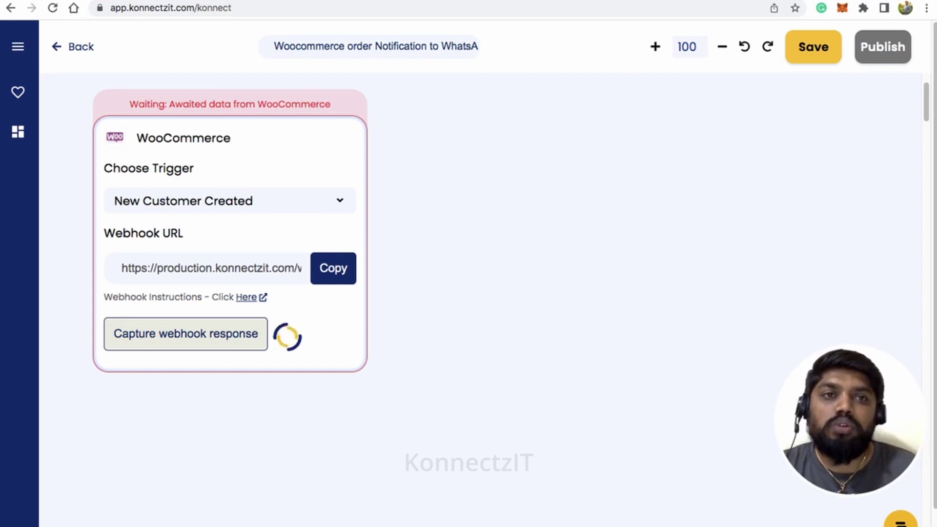
pyautogui.hotkey('ctrl', 'Tab')
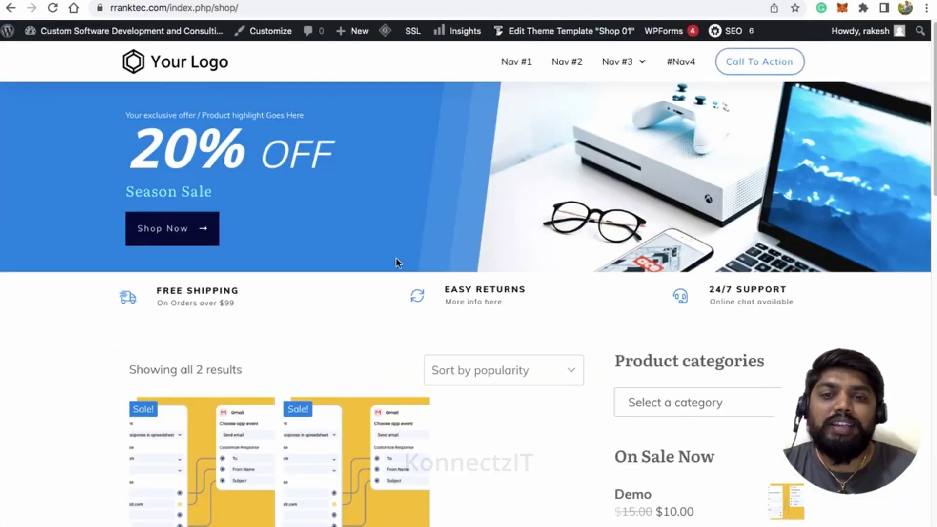
# - Add the Demo product to the cart and proceed to checkout
pyautogui.scroll(-5, 396, 259)
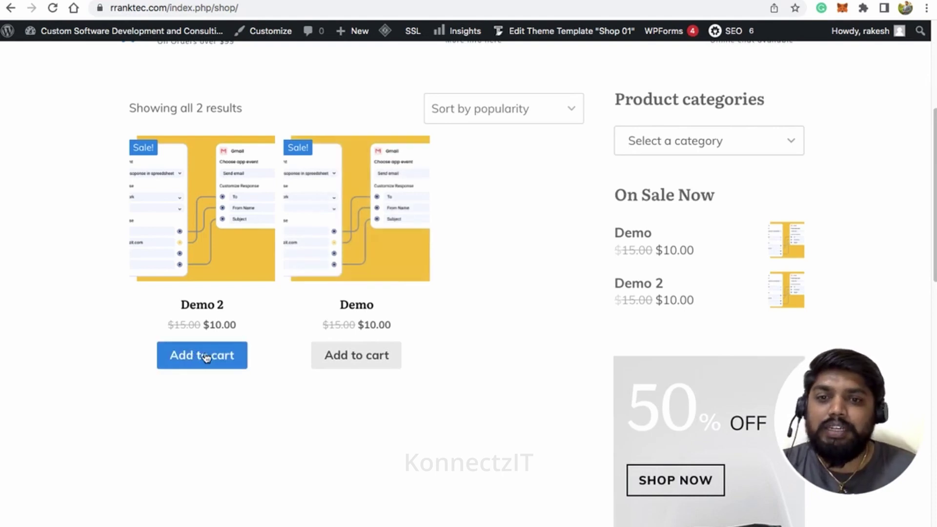
pyautogui.click(336, 361)
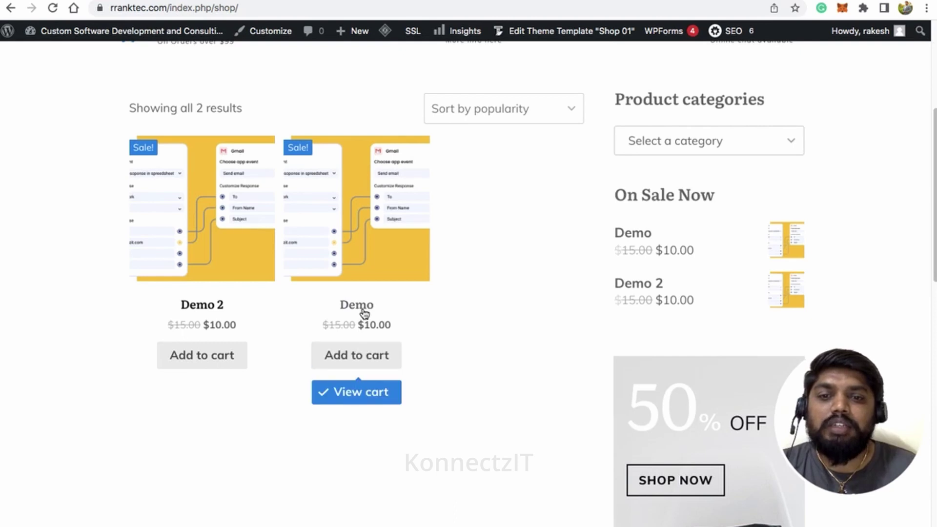
pyautogui.click(359, 392)
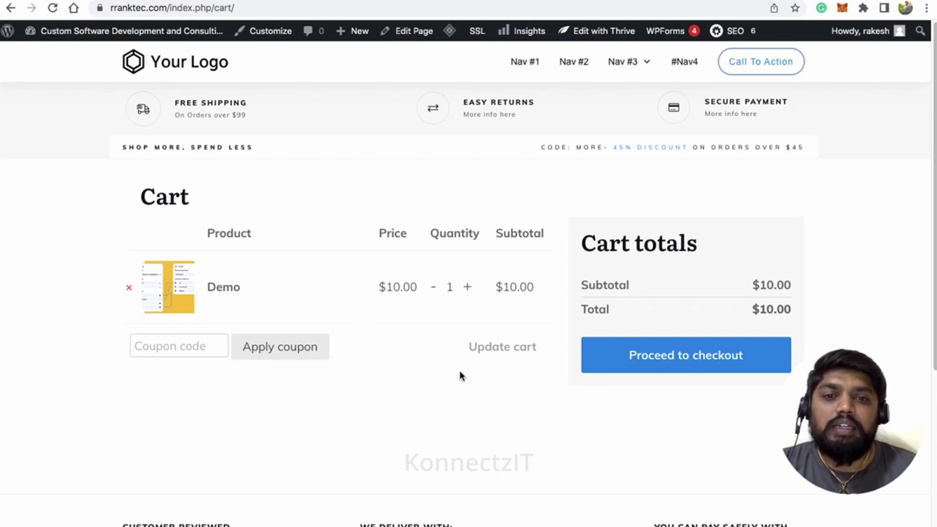
pyautogui.click(638, 352)
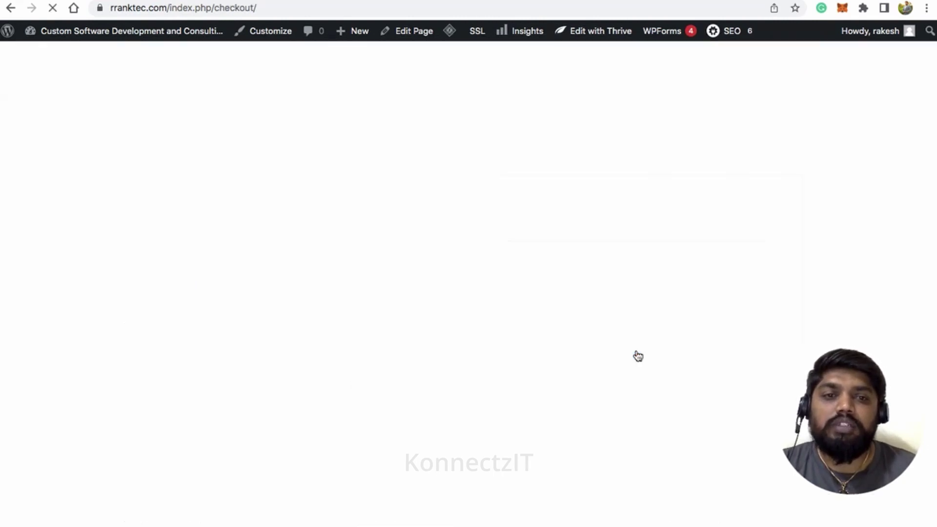
# - Replace the existing billing last name on the checkout form
pyautogui.click(179, 253)
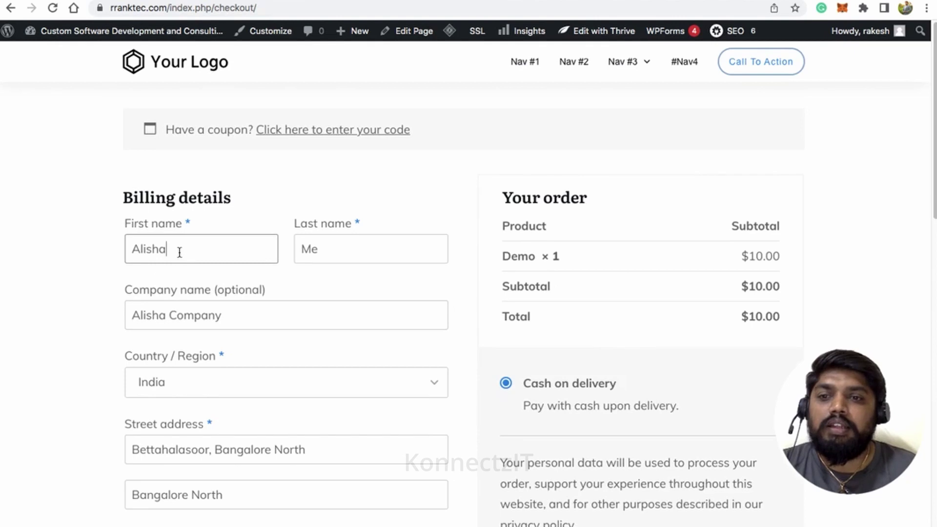
pyautogui.click(330, 251)
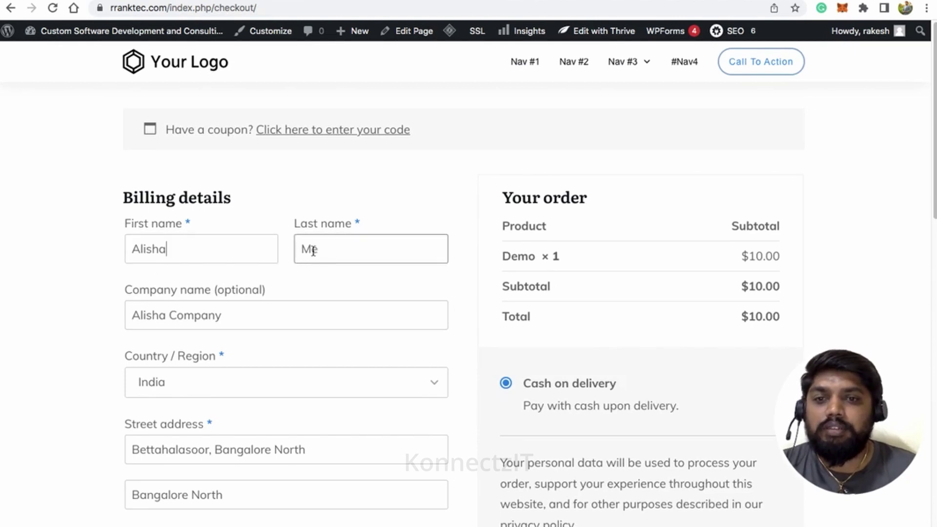
pyautogui.doubleClick(311, 249)
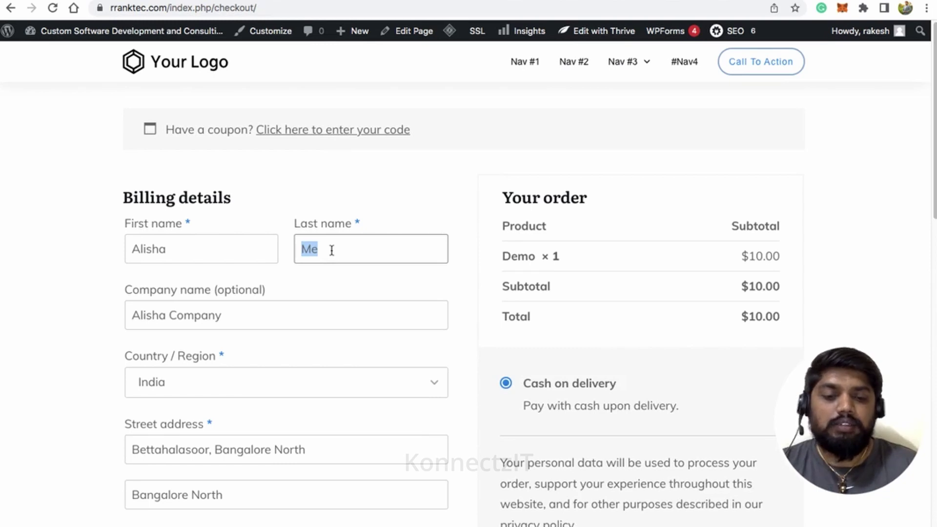
pyautogui.press('BackSpace')
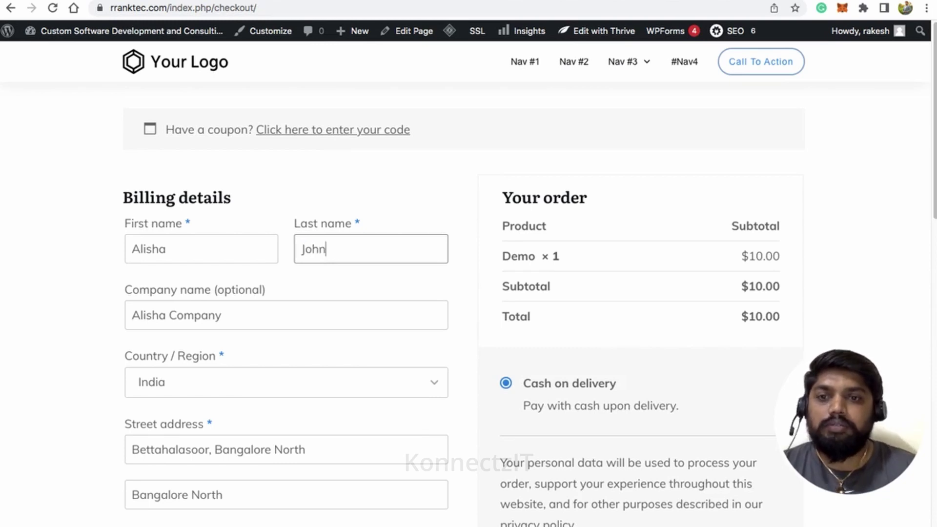
pyautogui.click(242, 298)
# - Place the $10.00 cash-on-delivery order and view the order-received page
pyautogui.scroll(-3, 270, 303)
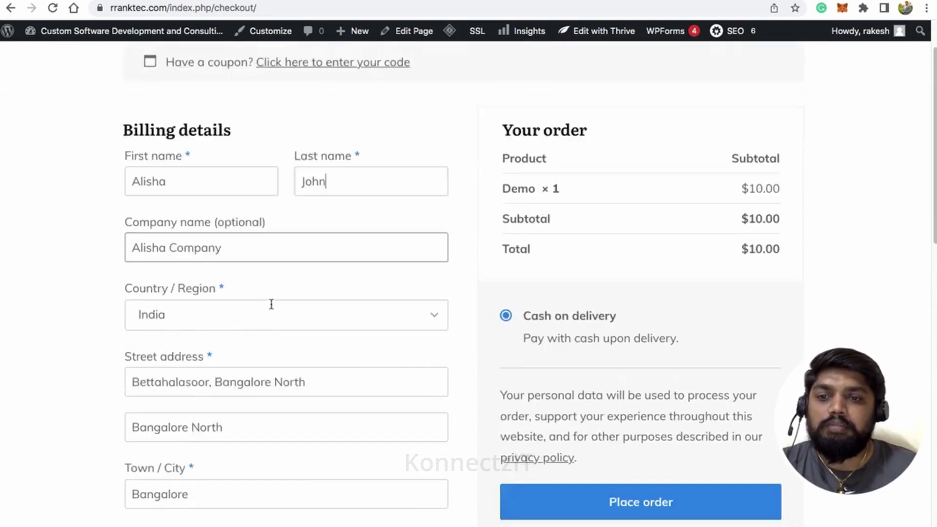
pyautogui.scroll(-5, 272, 303)
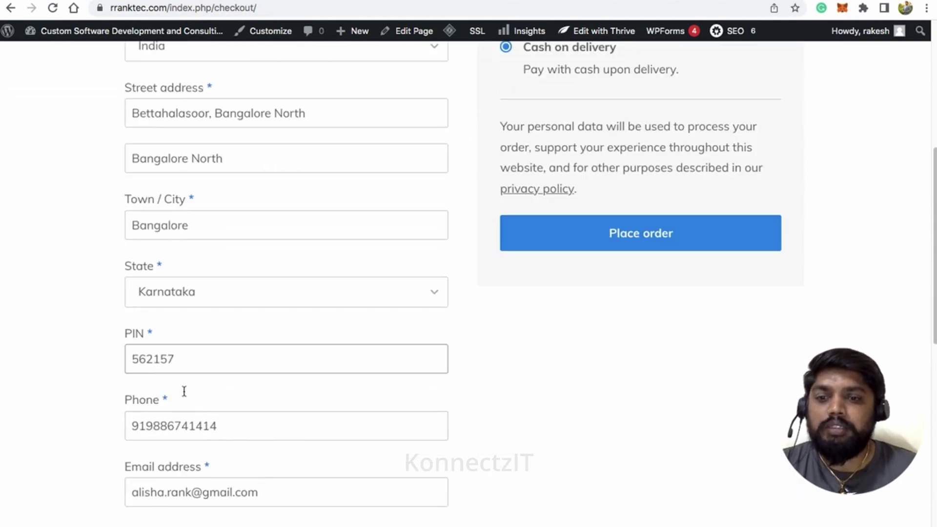
pyautogui.scroll(-2, 323, 427)
pyautogui.scroll(9, 422, 373)
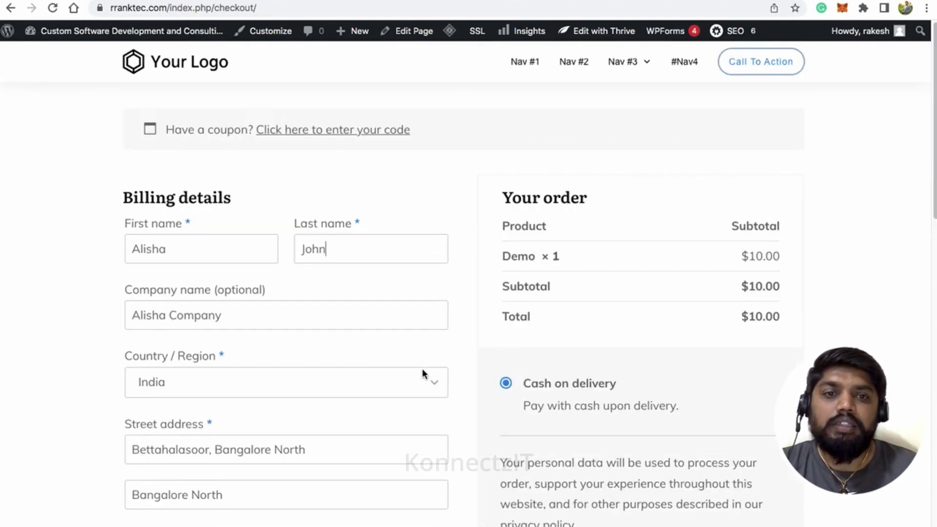
pyautogui.scroll(-3, 423, 372)
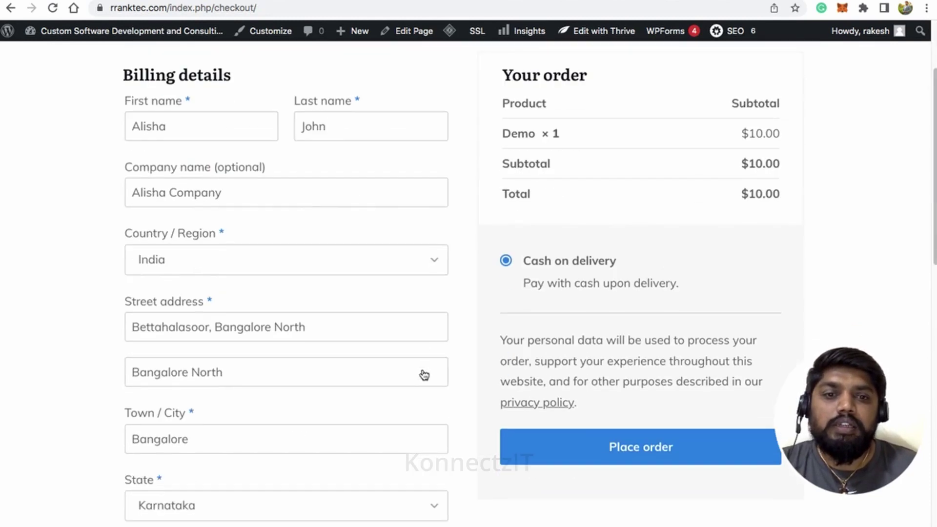
pyautogui.click(612, 448)
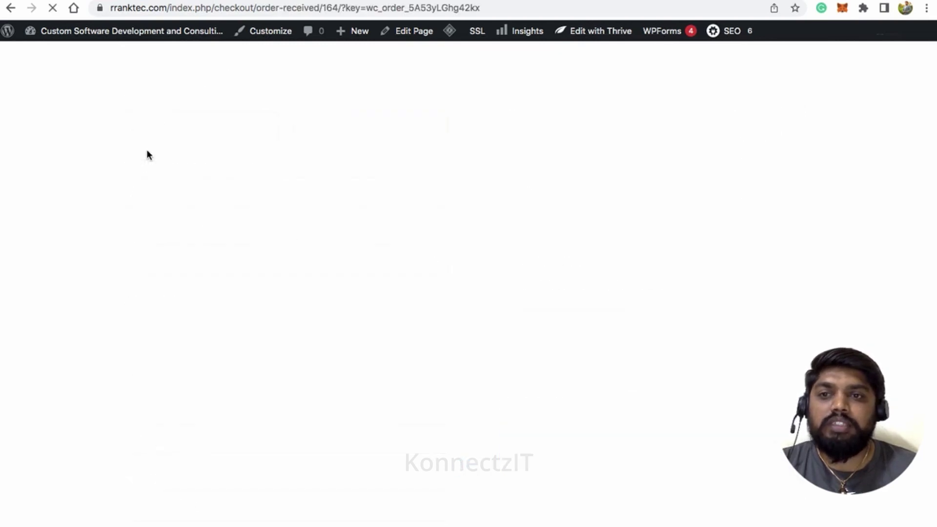
pyautogui.scroll(-5, 474, 363)
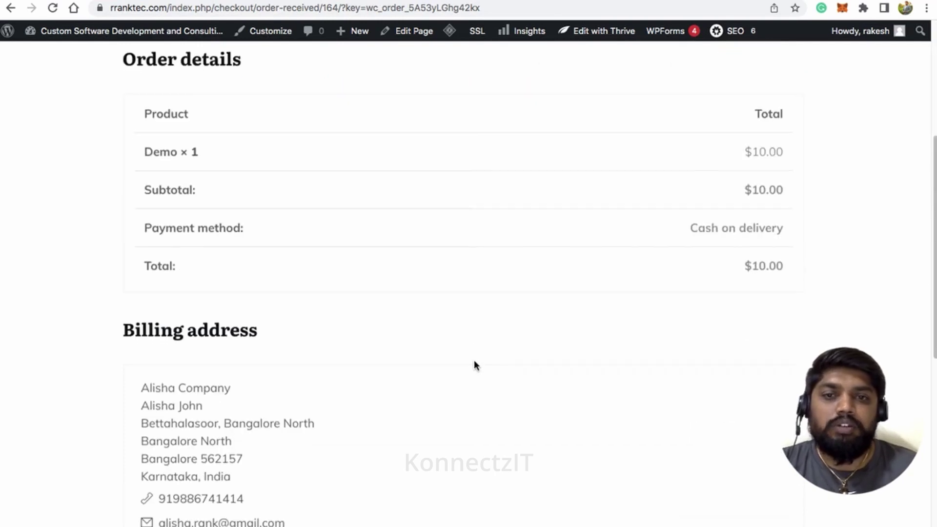
pyautogui.scroll(4, 460, 300)
pyautogui.scroll(-12, 460, 297)
pyautogui.scroll(10, 461, 294)
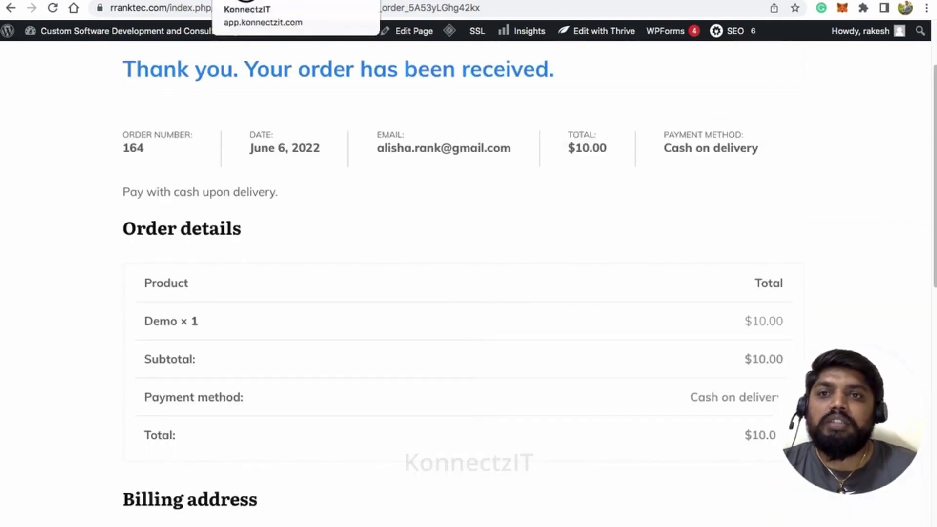
# - Back in KonnectzIT, scroll through the received Webhook Response fields down to Billing
pyautogui.click(245, 1)
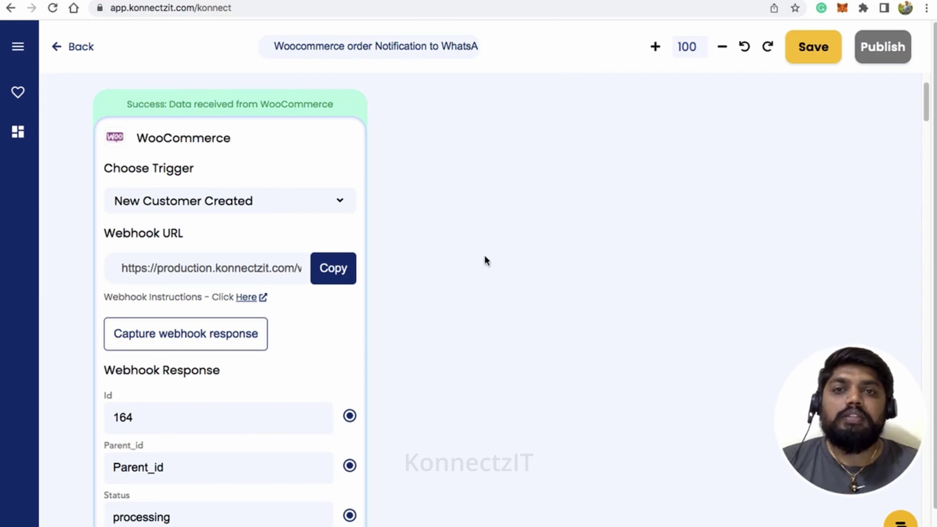
pyautogui.scroll(-5, 424, 335)
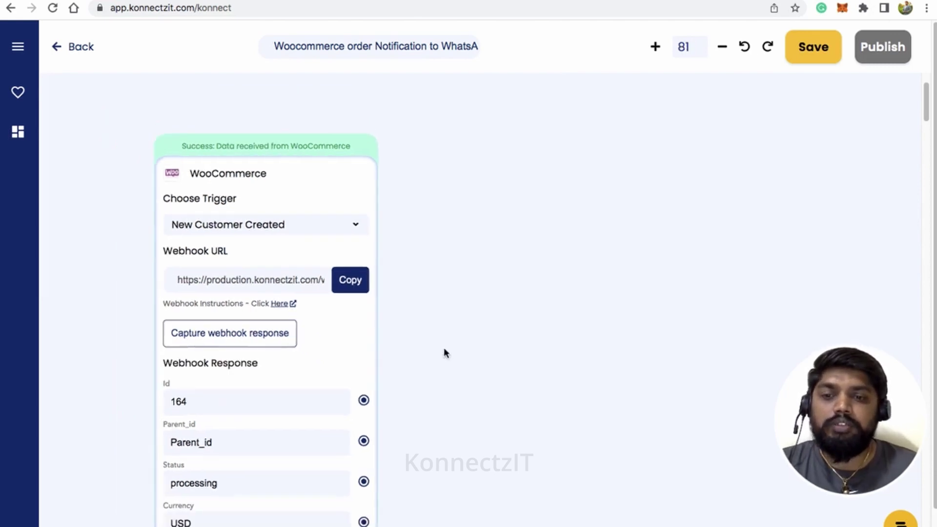
pyautogui.scroll(-5, 479, 312)
pyautogui.moveTo(484, 448); pyautogui.dragTo(460, 273)
pyautogui.moveTo(462, 476); pyautogui.dragTo(462, 264)
pyautogui.moveTo(444, 433); pyautogui.dragTo(444, 366)
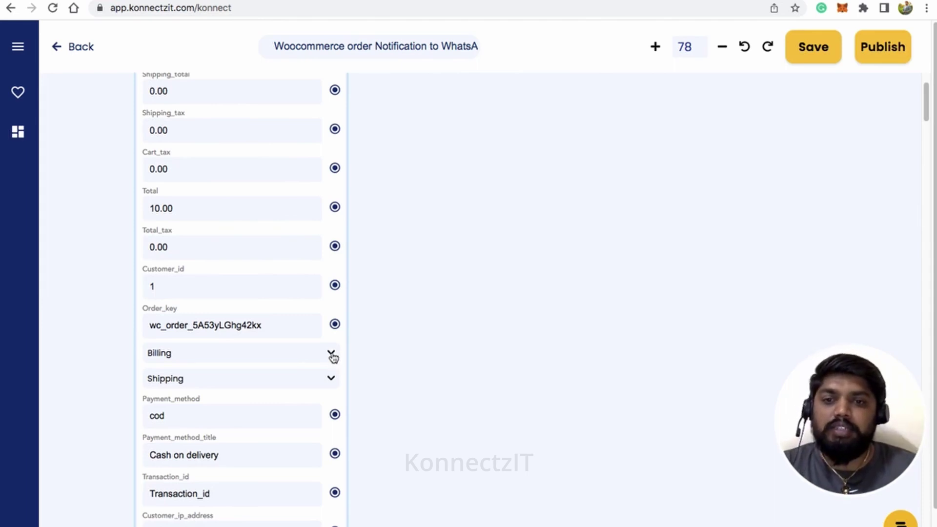
# - Expand Billing and review the name, company, address, email and phone values
pyautogui.click(331, 354)
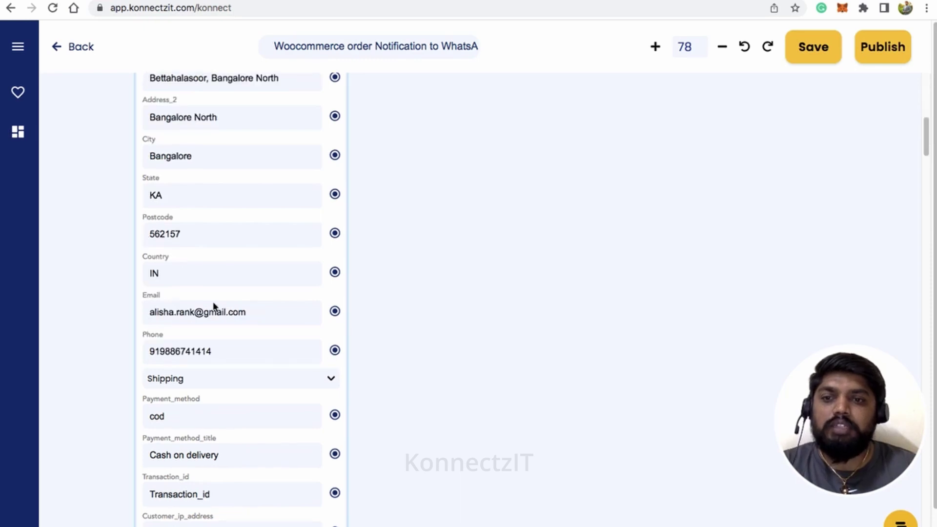
pyautogui.scroll(3, 197, 268)
pyautogui.scroll(2, 197, 267)
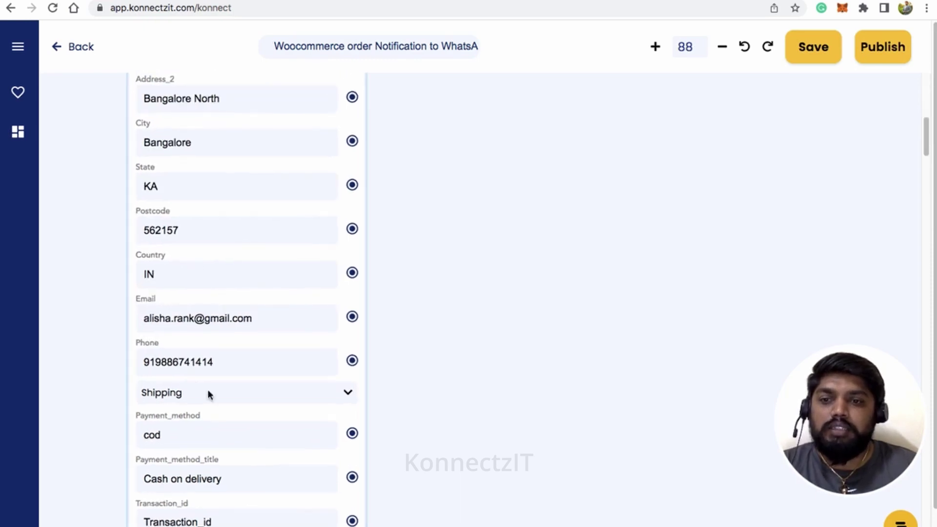
pyautogui.moveTo(500, 294); pyautogui.dragTo(507, 481)
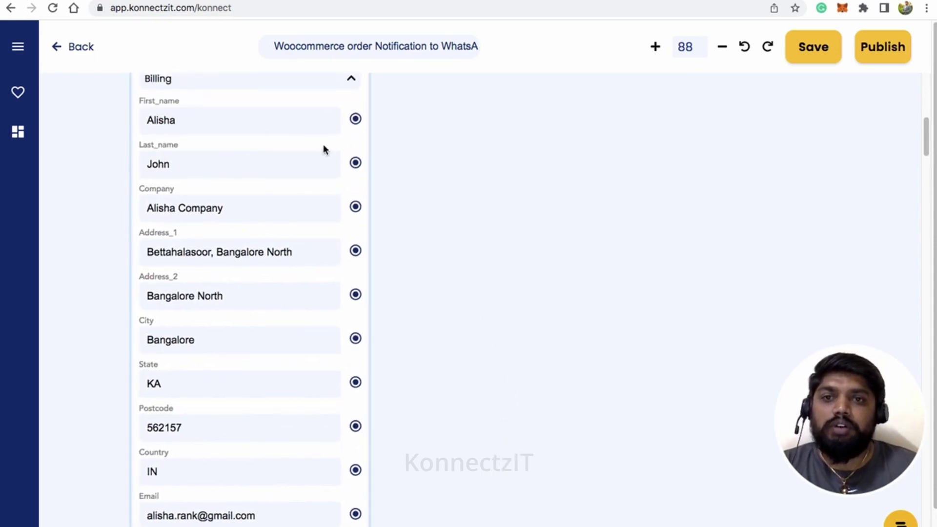
pyautogui.scroll(-2, 473, 361)
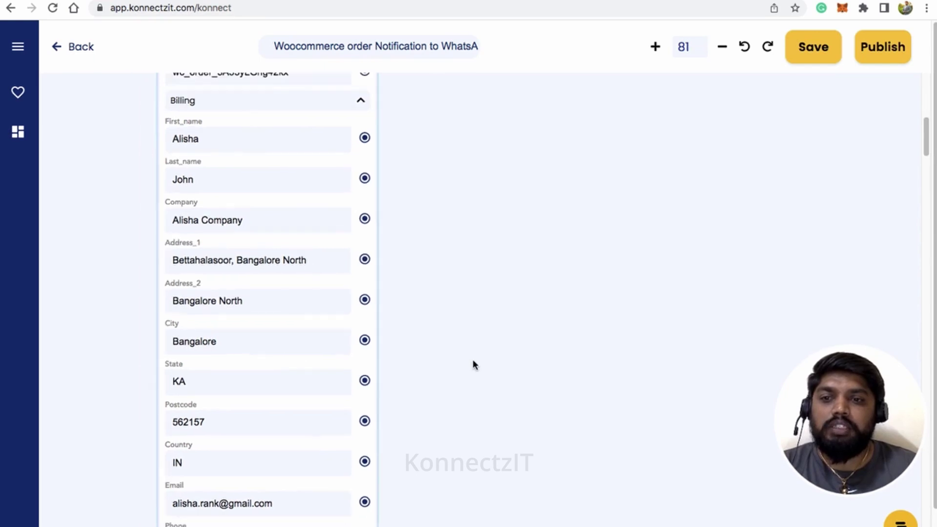
pyautogui.scroll(-2, 488, 362)
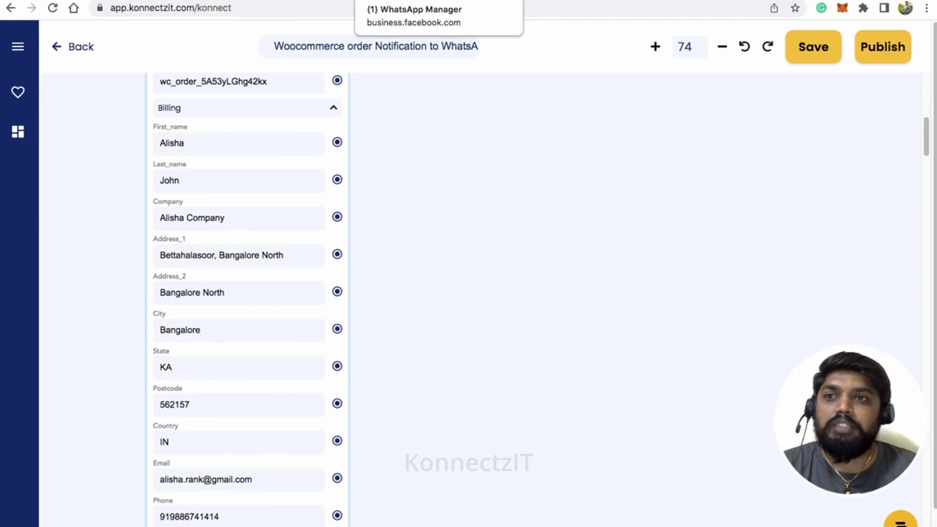
# - Start a new Payment Update message template named 'payment_update'
pyautogui.click(410, 0)
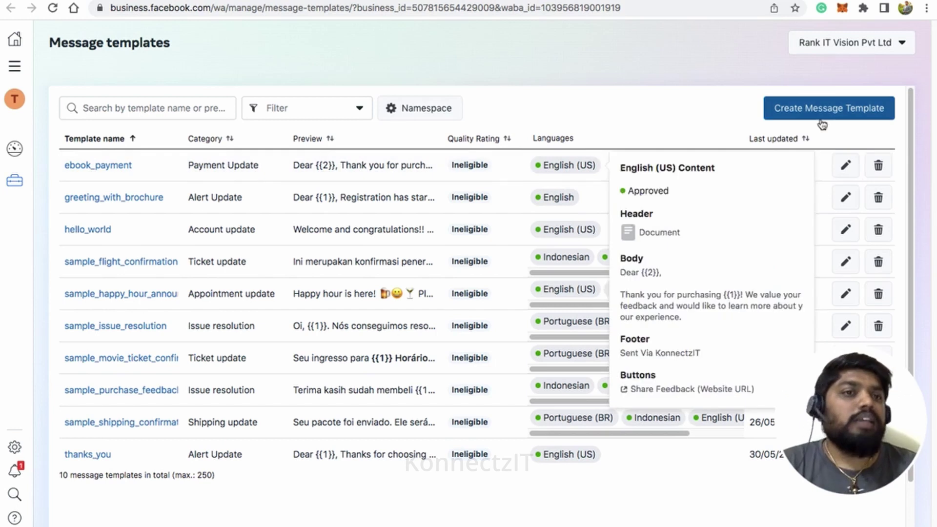
pyautogui.click(795, 114)
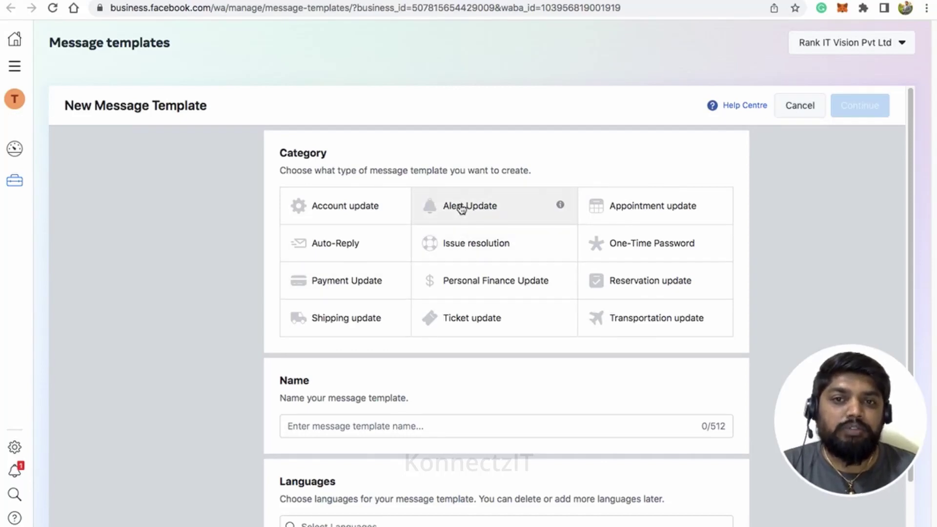
pyautogui.click(332, 287)
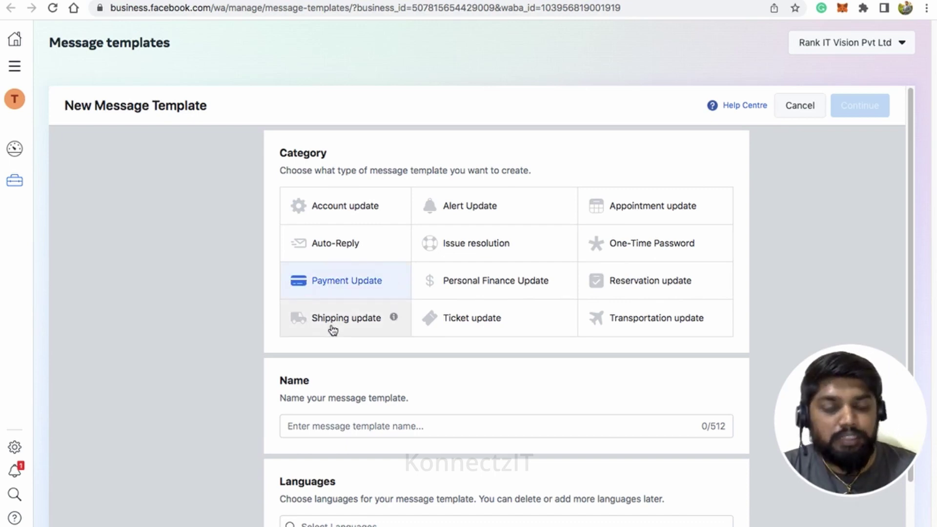
pyautogui.scroll(-3, 366, 322)
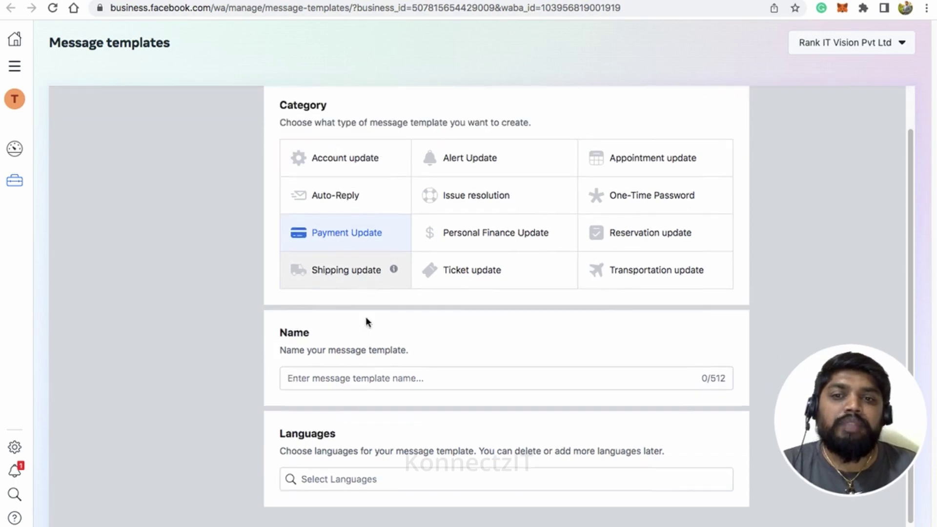
pyautogui.click(357, 359)
pyautogui.write('p')
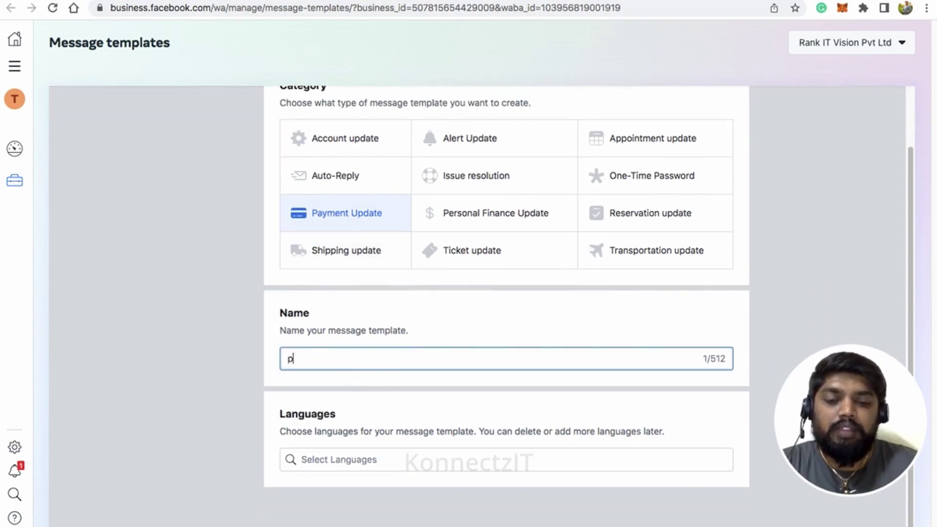
pyautogui.write('ayment')
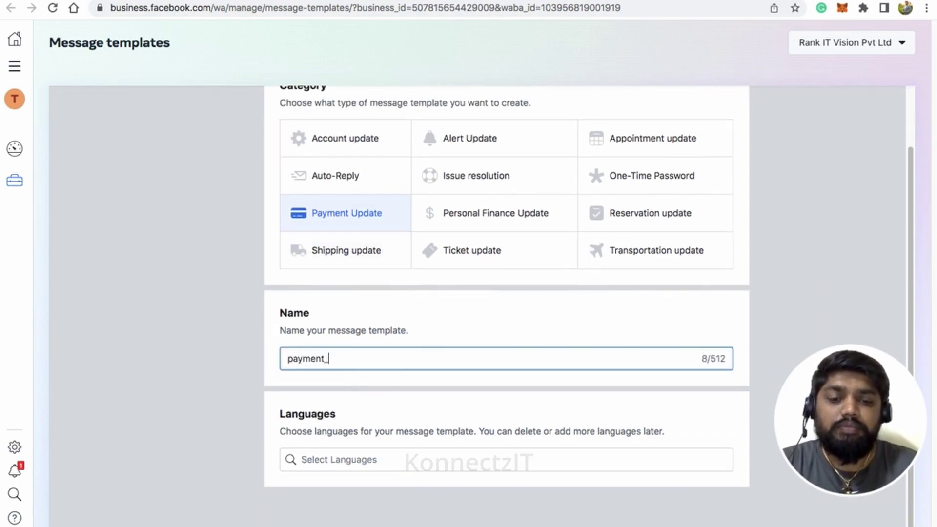
pyautogui.write('_update')
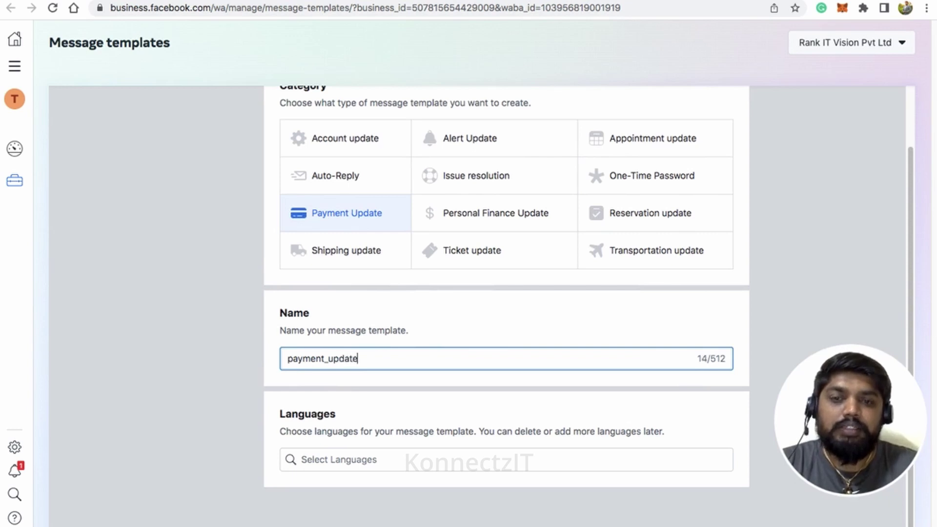
# - Set the template language to English (US)
pyautogui.click(366, 462)
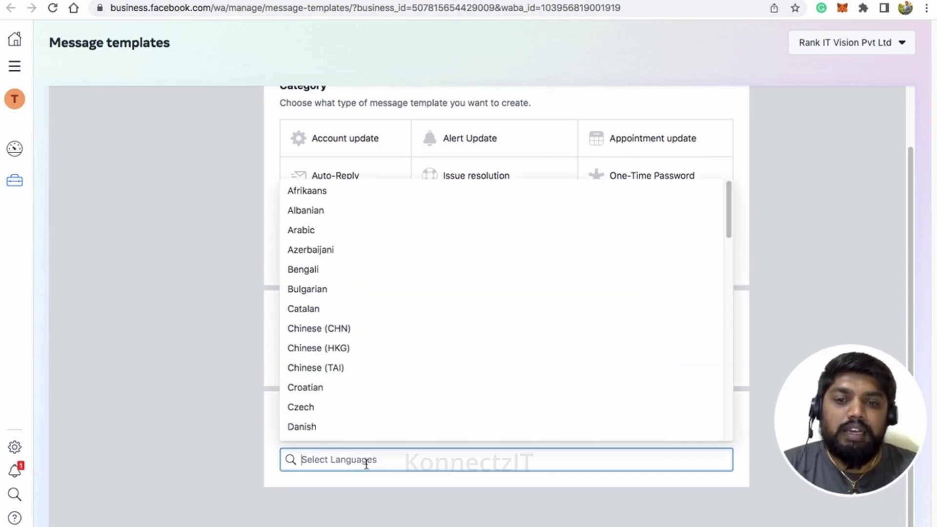
pyautogui.write('eng')
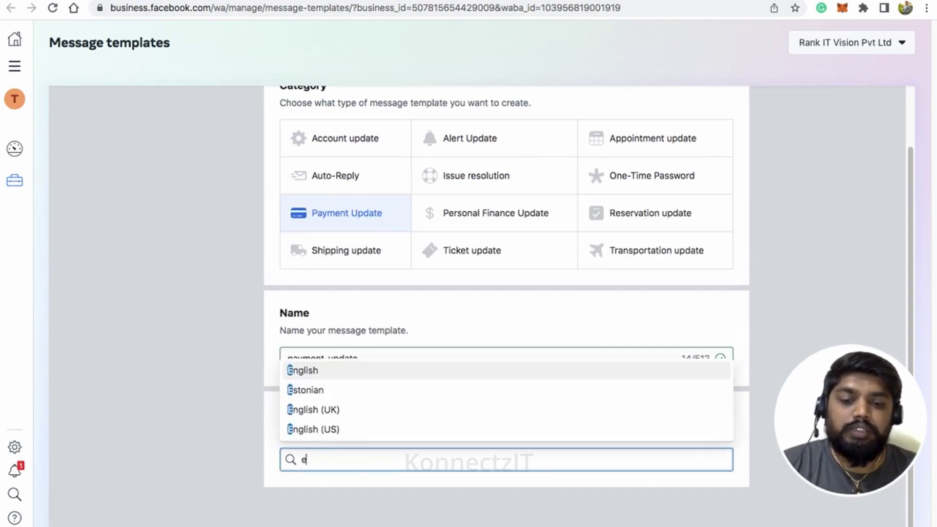
pyautogui.click(330, 430)
pyautogui.click(499, 483)
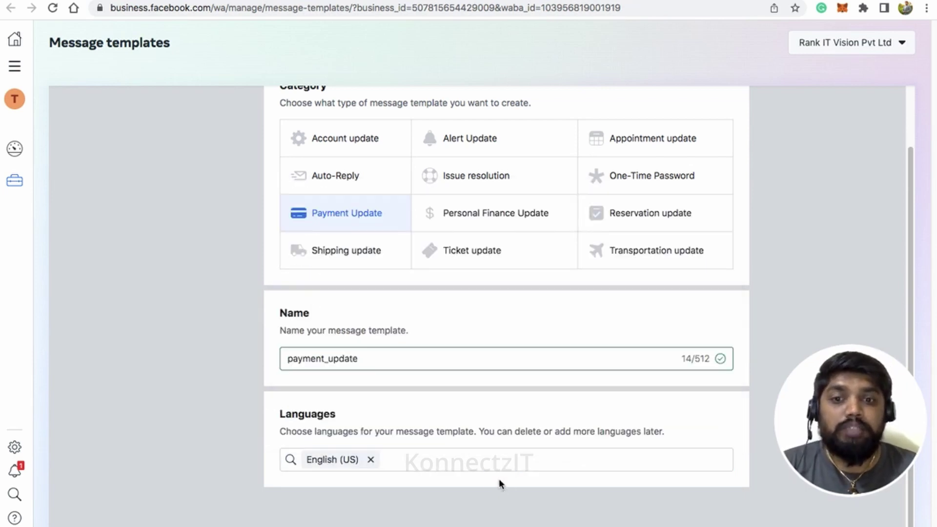
pyautogui.scroll(1, 486, 262)
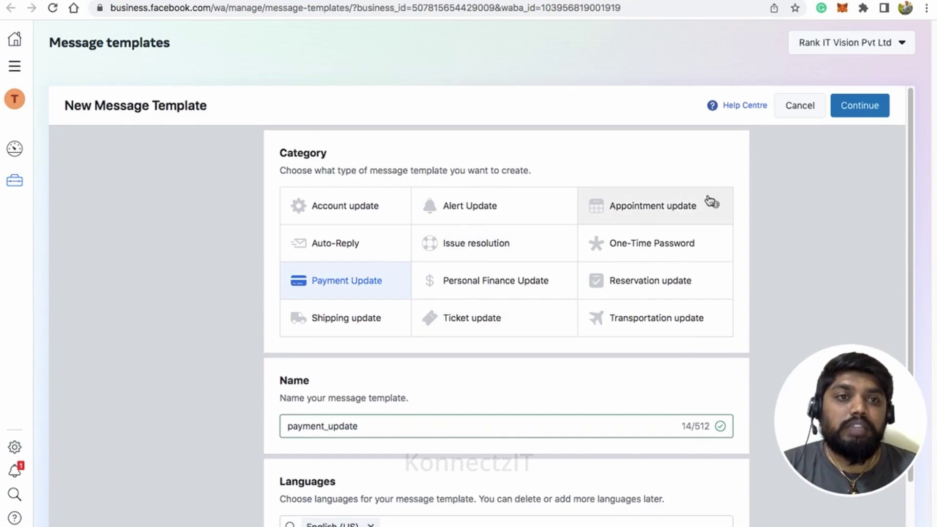
# - Continue to the content editor and go over the Header, Body, Footer and Buttons sections
pyautogui.click(857, 106)
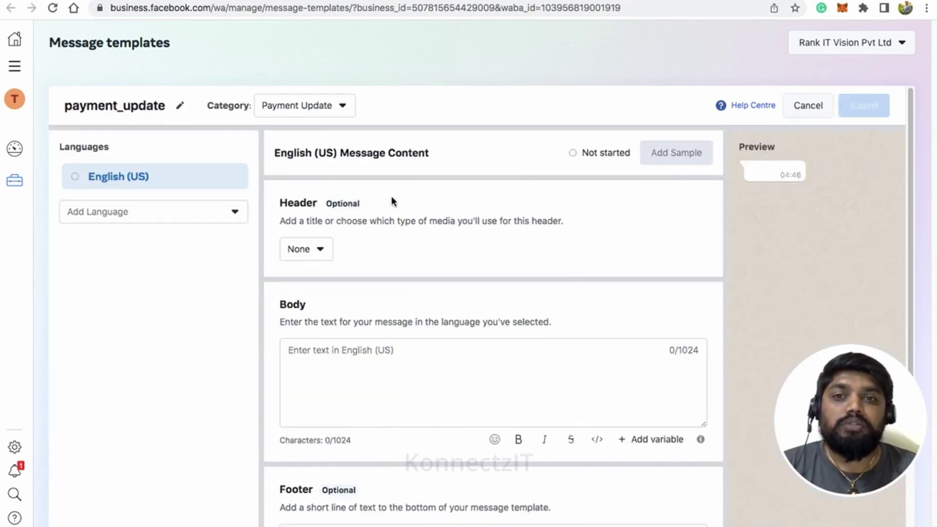
pyautogui.doubleClick(297, 204)
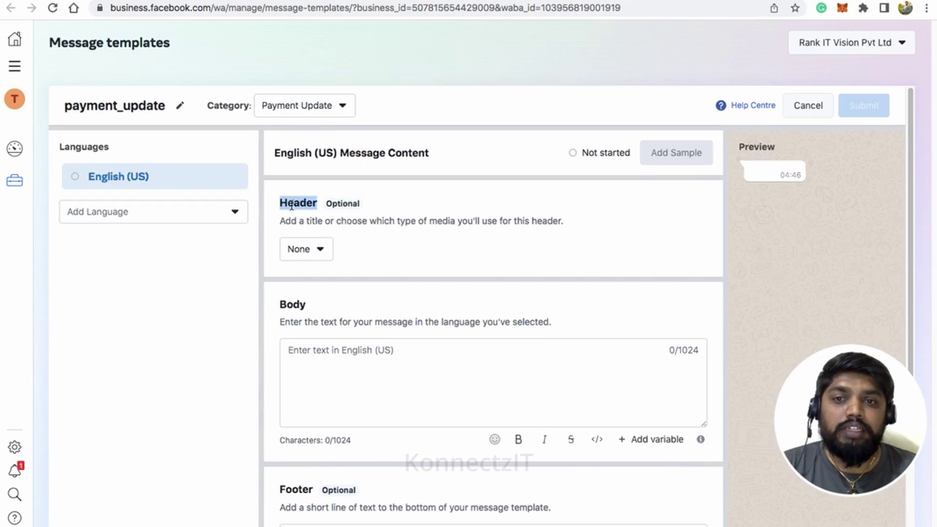
pyautogui.doubleClick(289, 303)
pyautogui.scroll(-4, 397, 325)
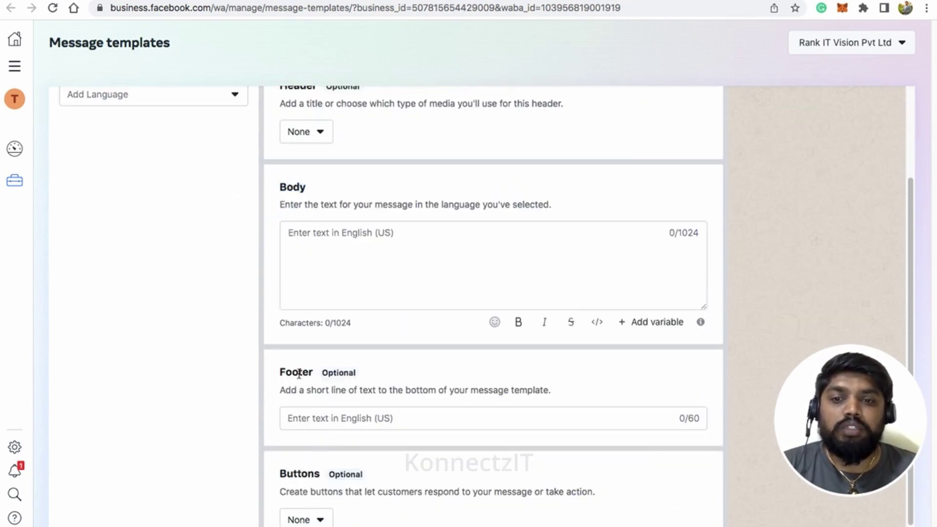
pyautogui.doubleClick(307, 372)
pyautogui.click(298, 474)
pyautogui.doubleClick(297, 475)
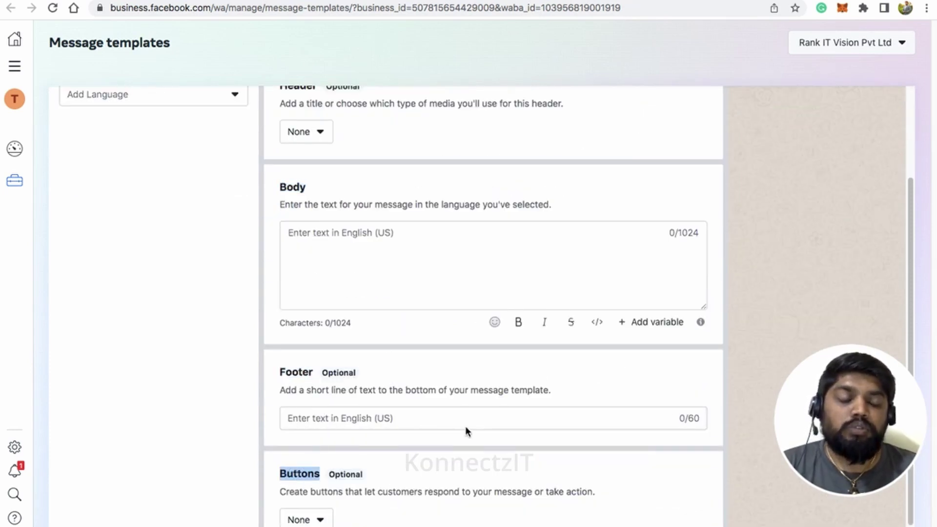
# - Cancel the payment_update draft to return to the templates list
pyautogui.scroll(3, 497, 234)
pyautogui.scroll(1, 498, 234)
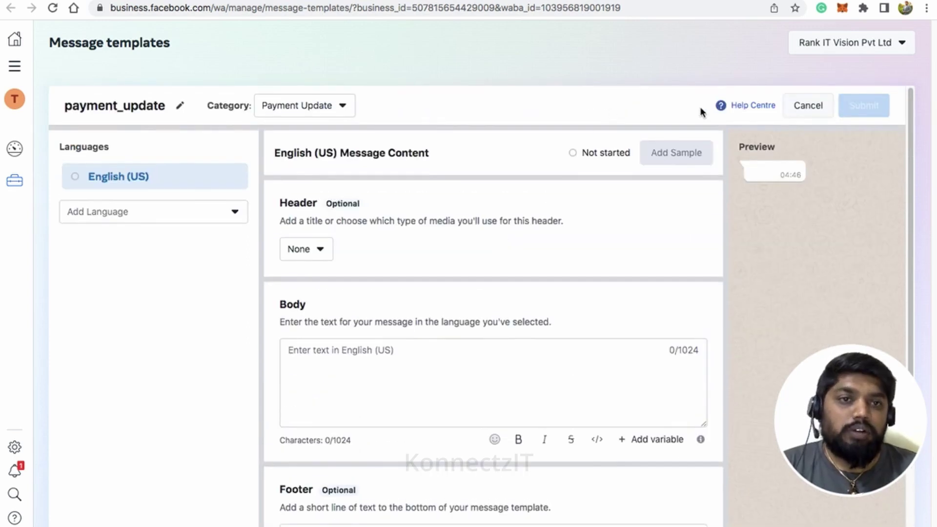
pyautogui.click(796, 109)
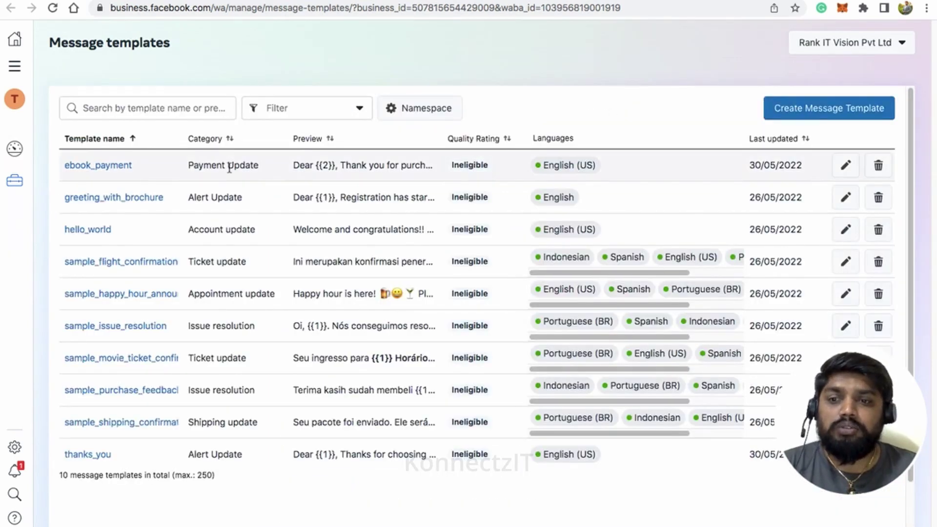
# - Review the ebook_payment template's document header, {{2}}/{{1}} body, footer and Share Feedback button
pyautogui.click(112, 170)
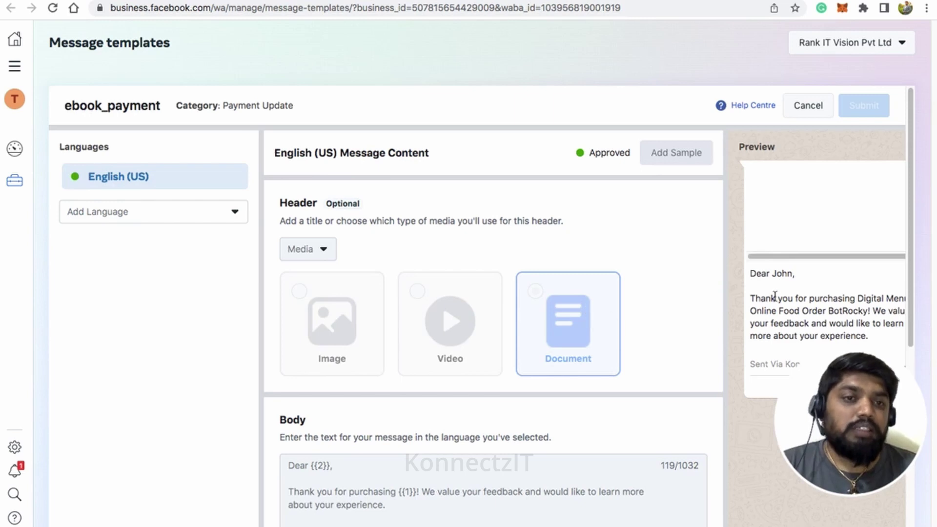
pyautogui.scroll(-1, 773, 288)
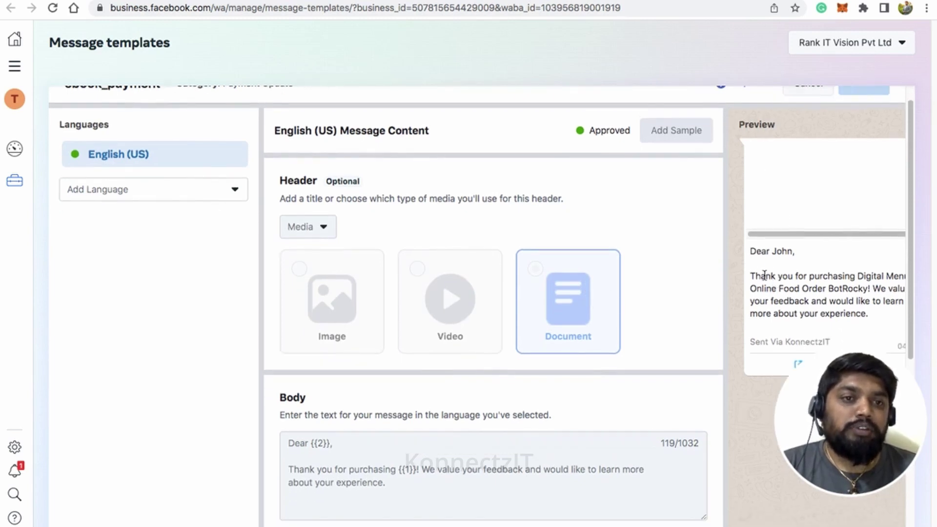
pyautogui.scroll(-1, 766, 266)
pyautogui.moveTo(756, 238); pyautogui.dragTo(881, 260)
pyautogui.click(883, 260)
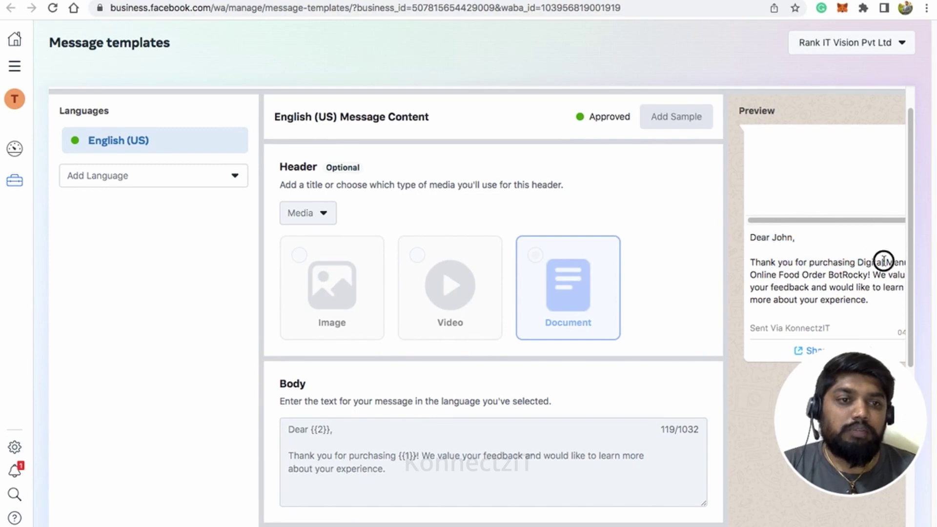
pyautogui.tripleClick(877, 287)
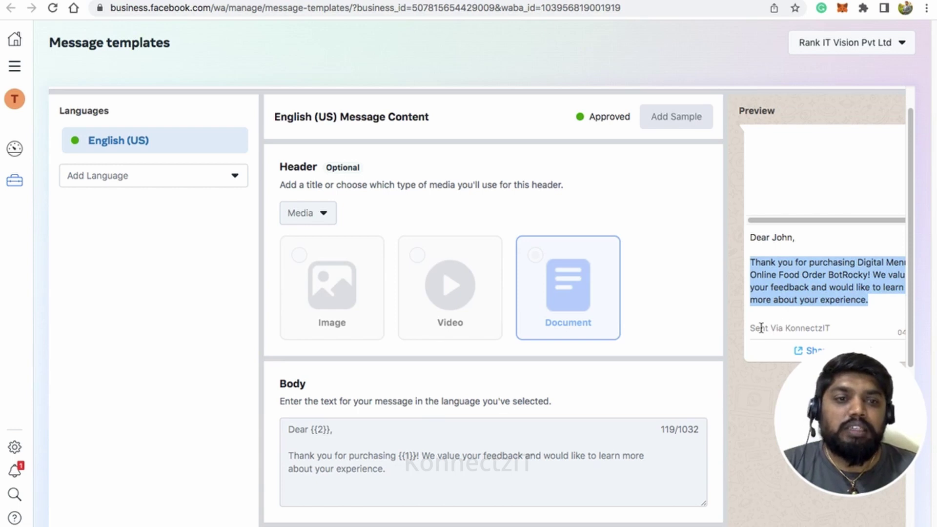
pyautogui.scroll(-5, 592, 342)
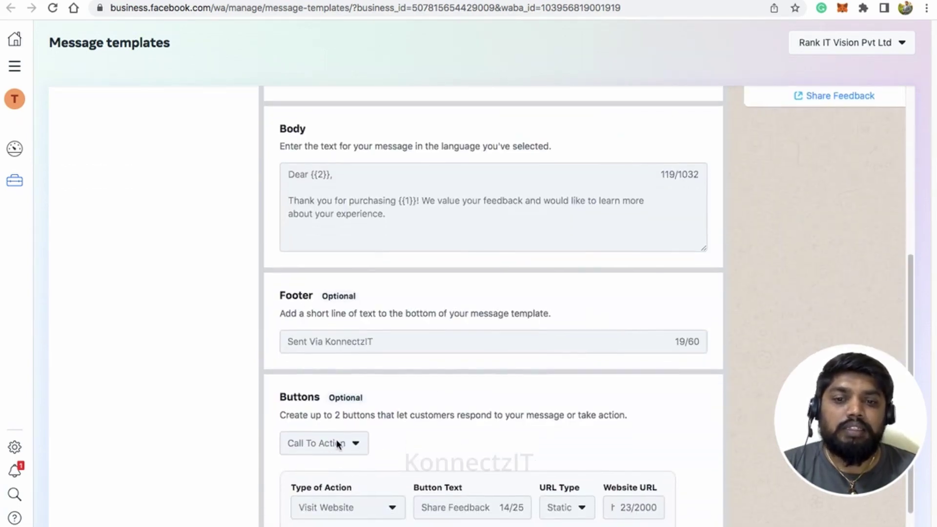
pyautogui.scroll(-1, 342, 449)
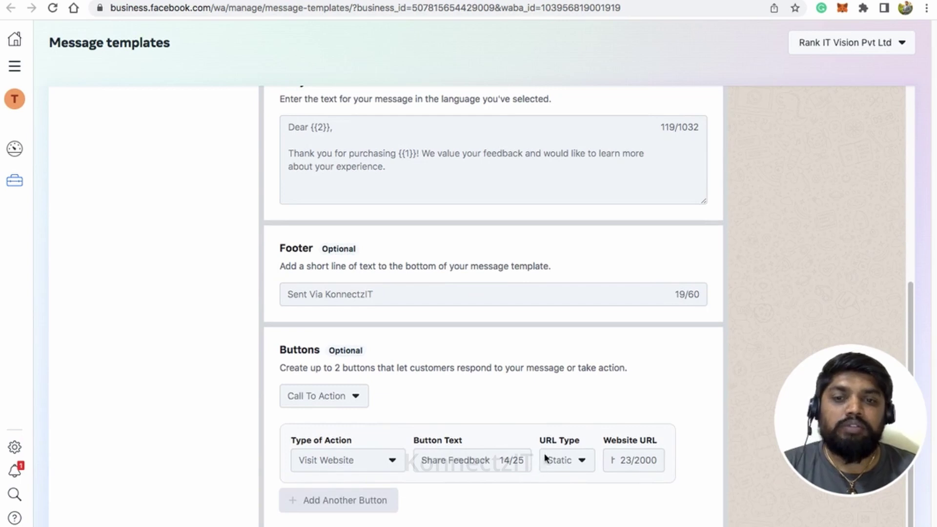
pyautogui.scroll(4, 479, 391)
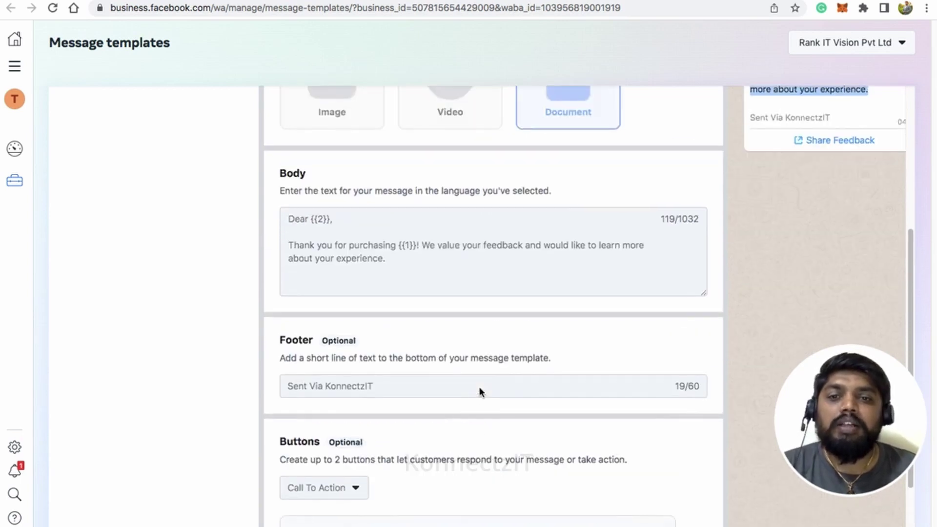
pyautogui.scroll(1, 310, 331)
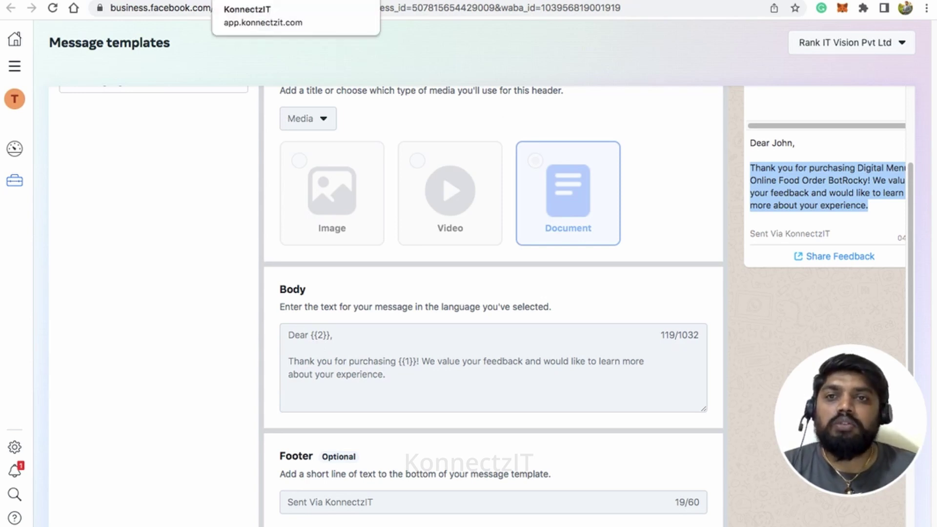
# - Search apps for 'whats' and place a WhatsappCloudApi action node on the workflow canvas
pyautogui.click(273, 1)
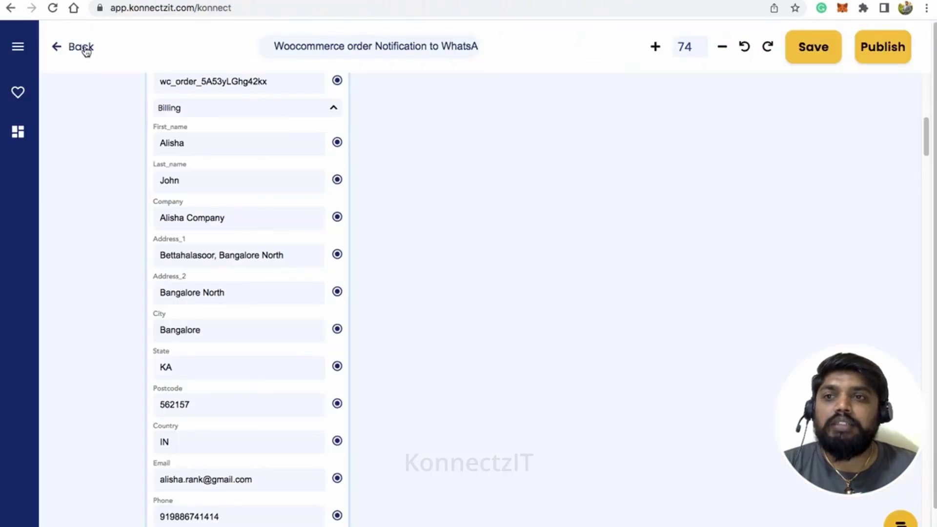
pyautogui.click(23, 46)
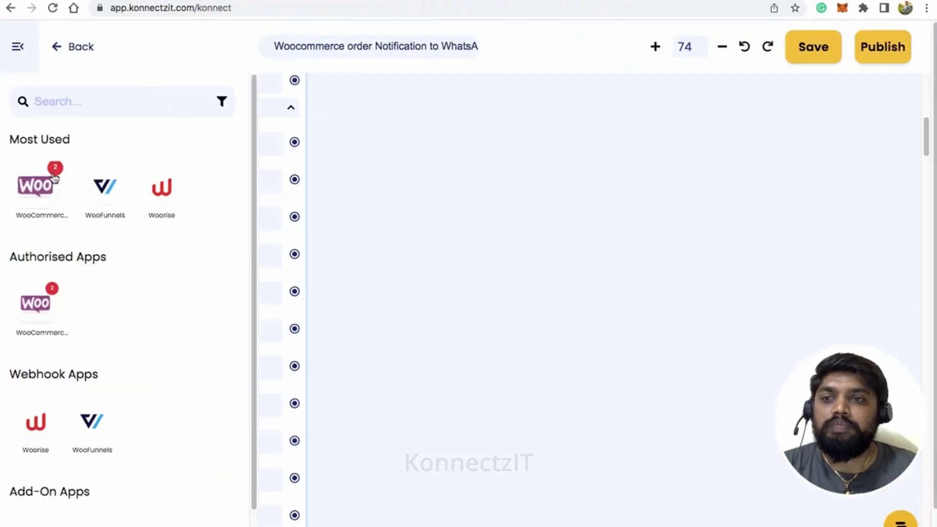
pyautogui.click(68, 102)
pyautogui.write('w')
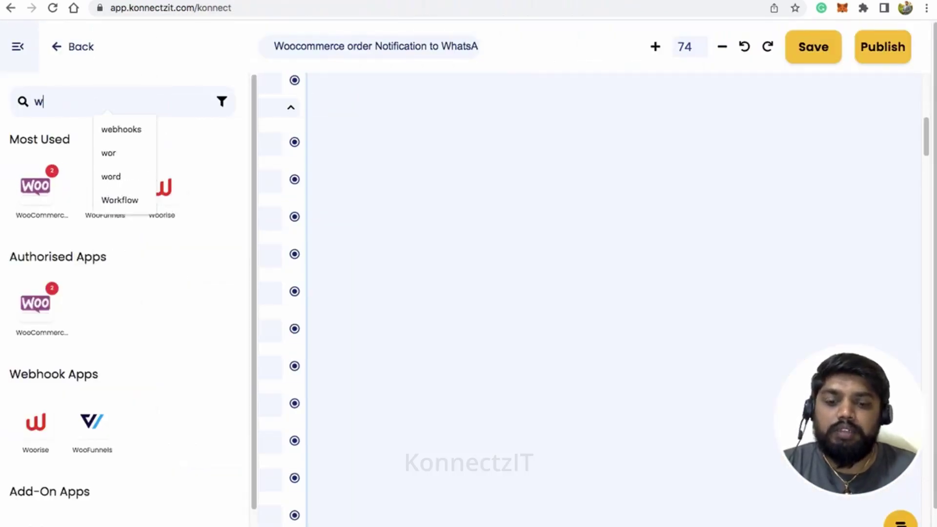
pyautogui.write('hats')
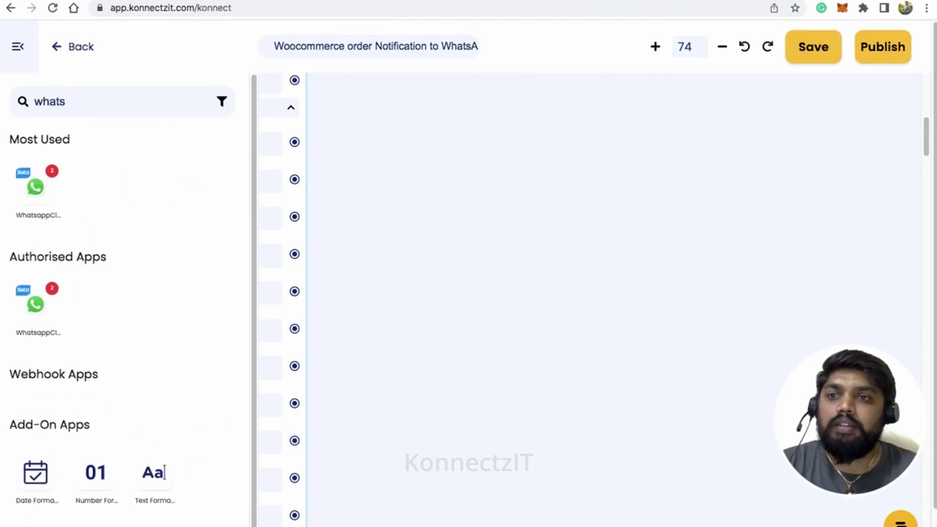
pyautogui.moveTo(35, 187); pyautogui.dragTo(404, 119)
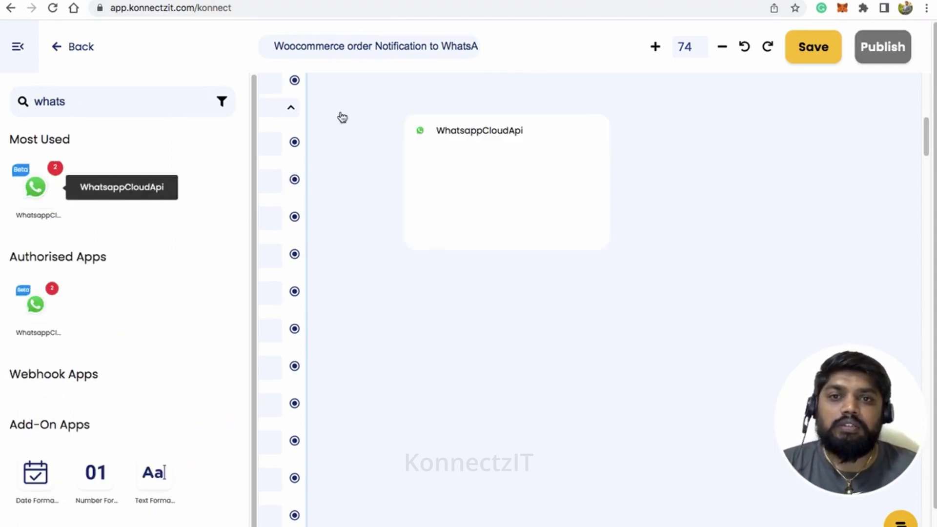
pyautogui.click(22, 47)
pyautogui.moveTo(553, 146); pyautogui.dragTo(603, 129)
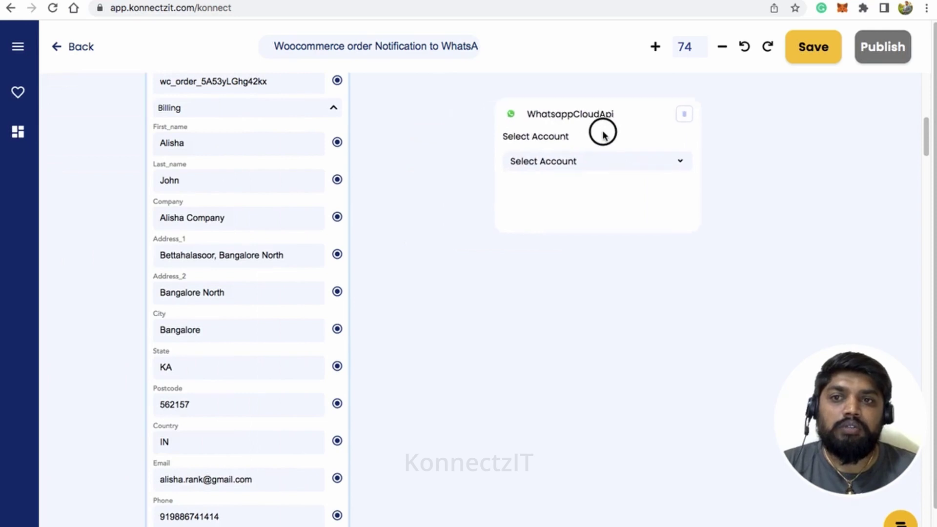
pyautogui.scroll(2, 605, 135)
# - Configure the WhatsApp node: Account #1, Send Template Message, template ebook_payment, language en_US
pyautogui.click(569, 164)
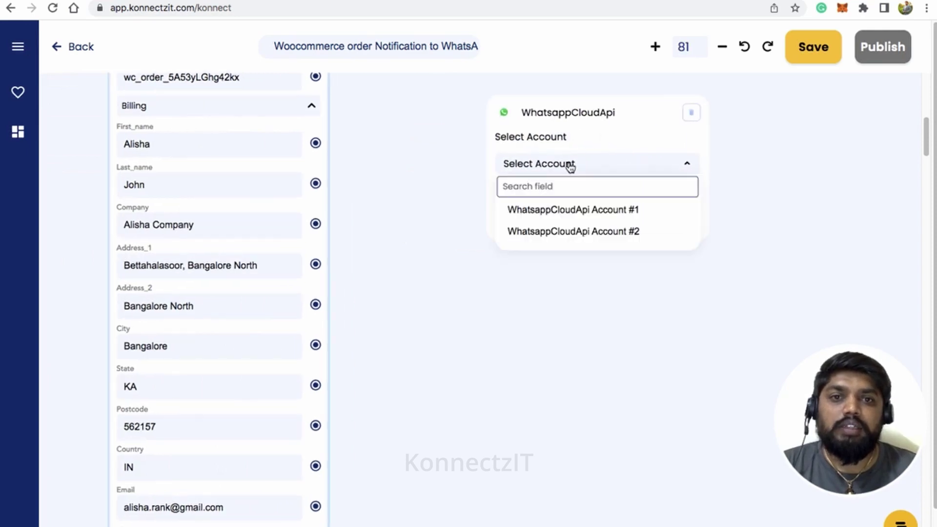
pyautogui.click(588, 219)
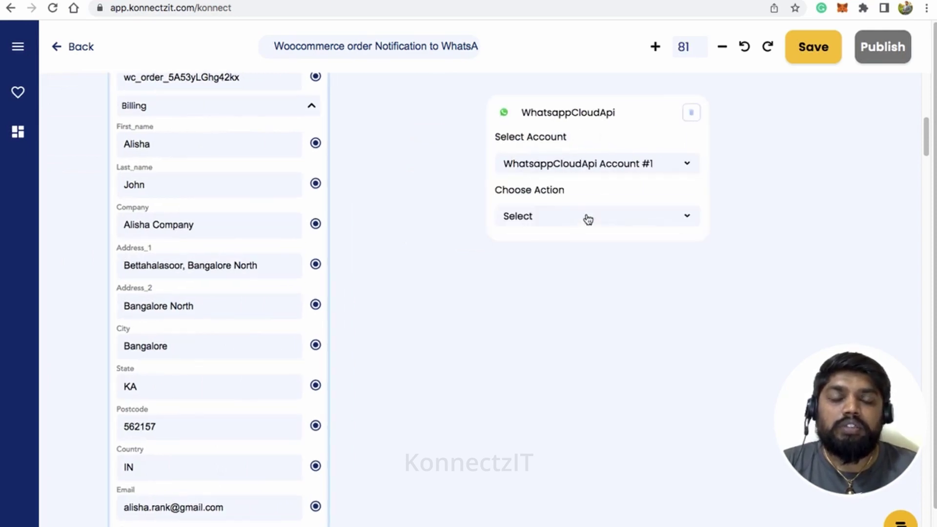
pyautogui.click(588, 218)
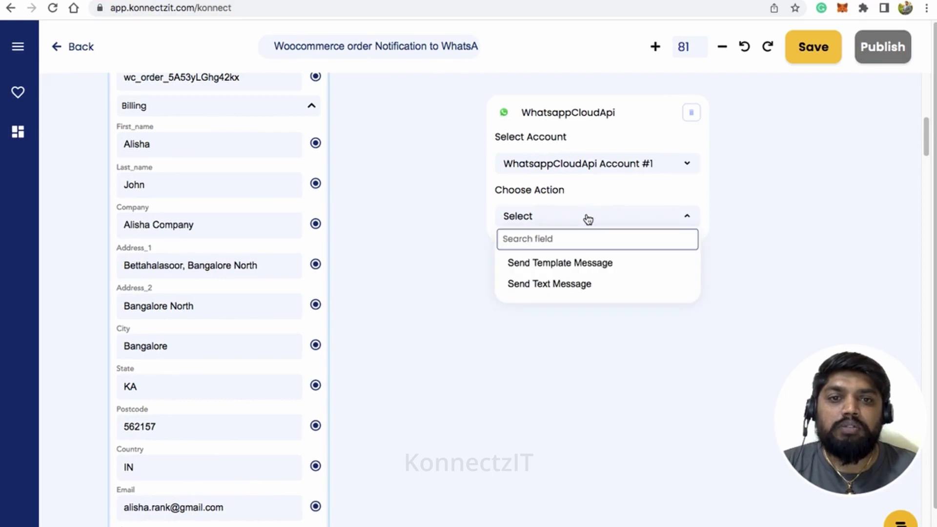
pyautogui.click(574, 264)
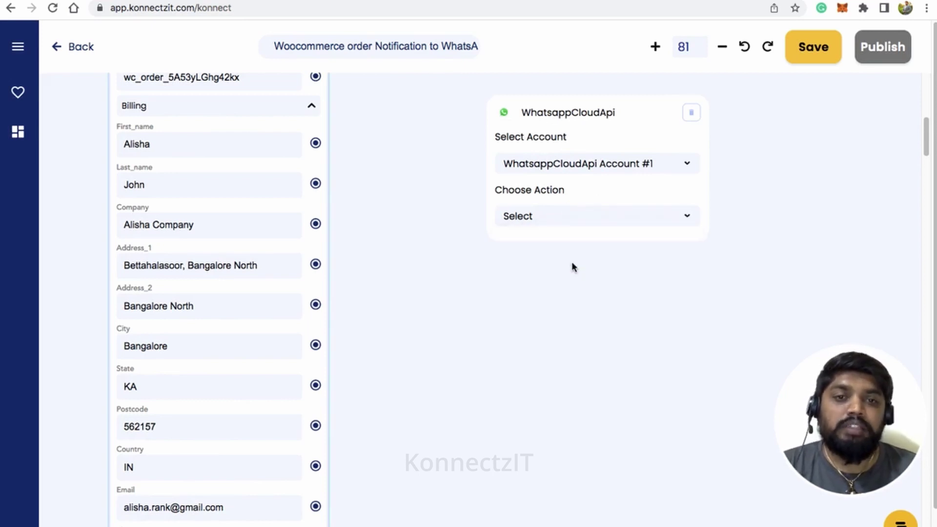
pyautogui.click(576, 271)
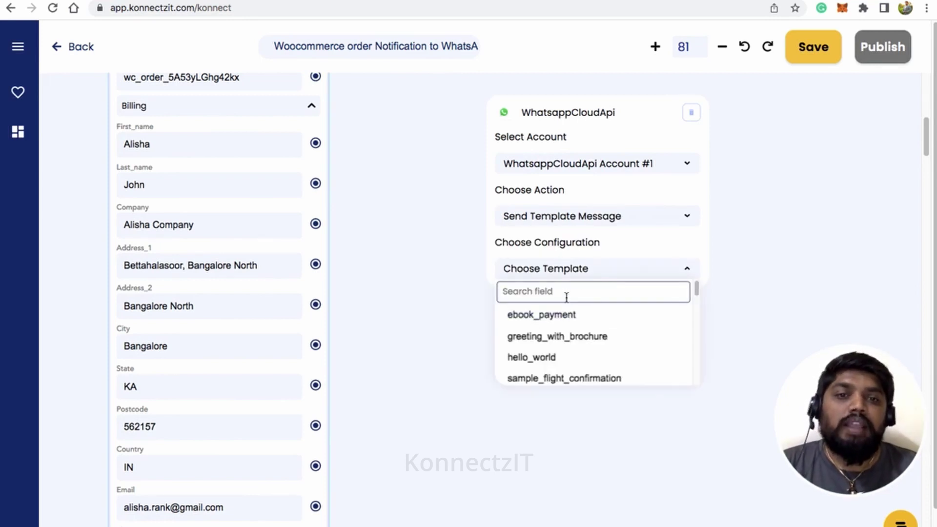
pyautogui.click(585, 318)
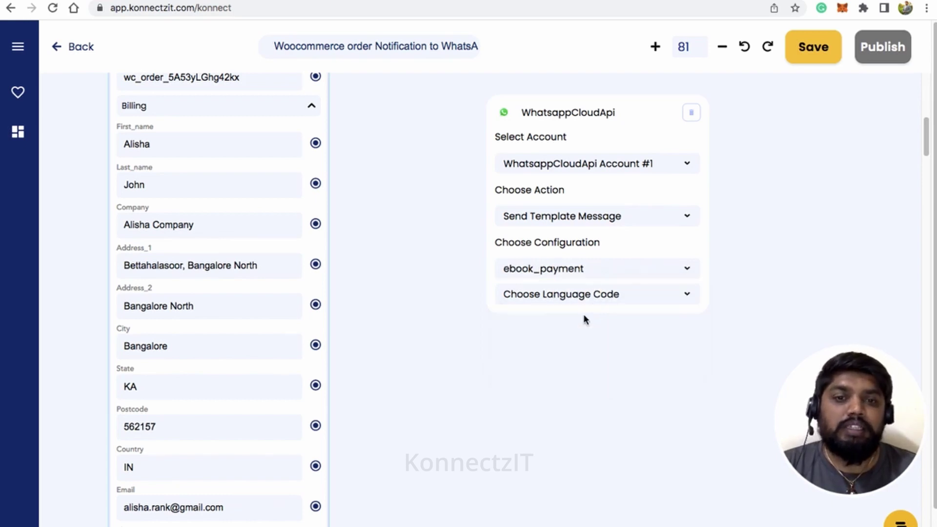
pyautogui.click(614, 299)
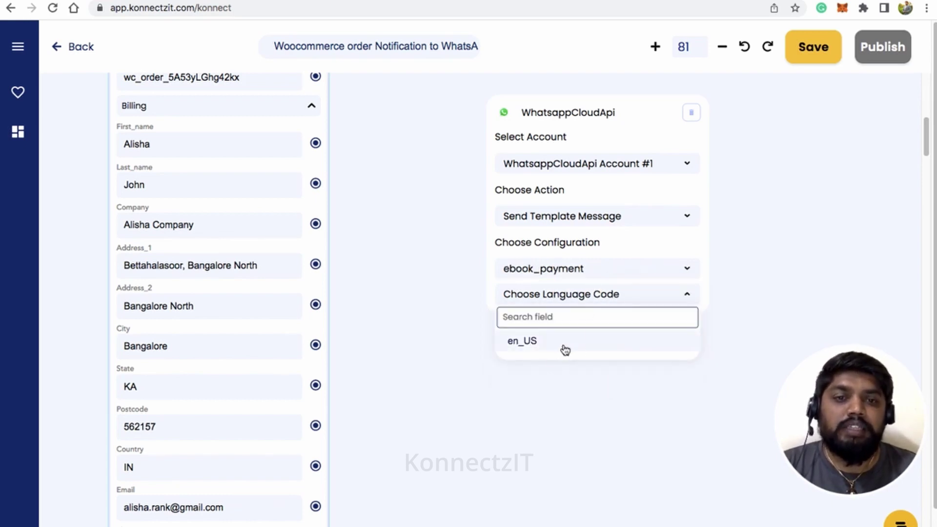
pyautogui.click(563, 349)
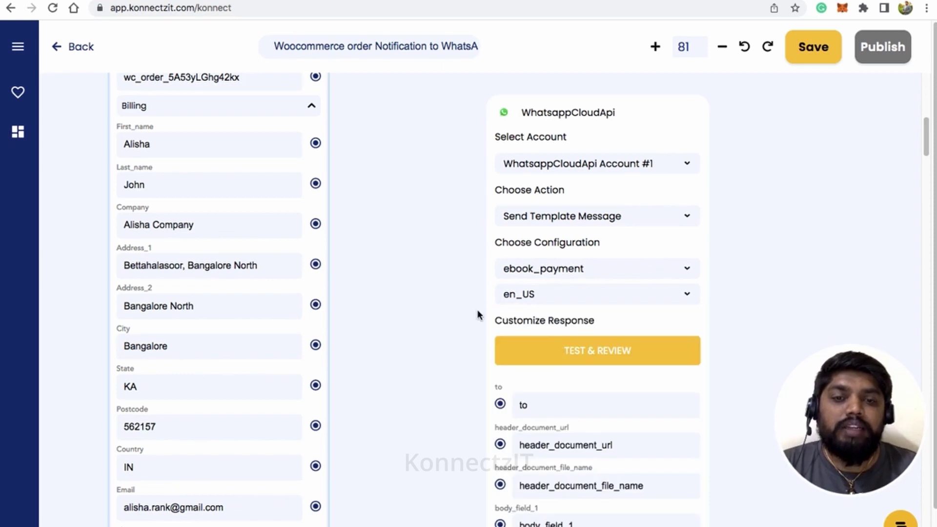
pyautogui.scroll(-2, 479, 313)
# - Map the billing Phone to the 'to' field and fetch the brochure PDF's web address
pyautogui.scroll(-2, 416, 332)
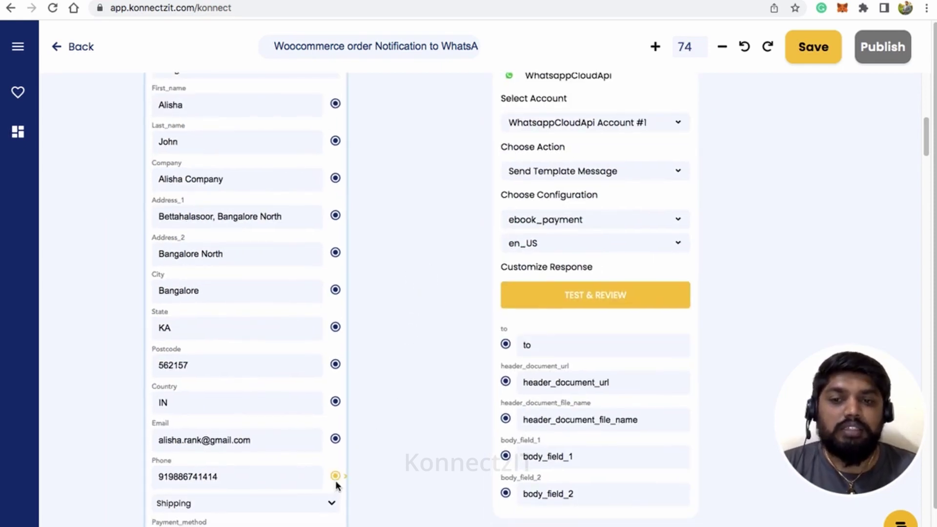
pyautogui.moveTo(335, 476); pyautogui.dragTo(505, 344)
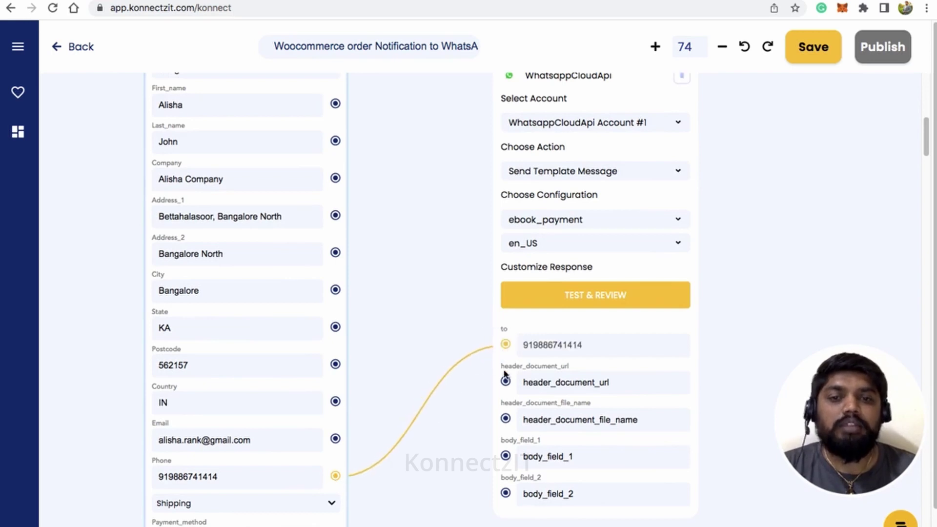
pyautogui.click(534, 382)
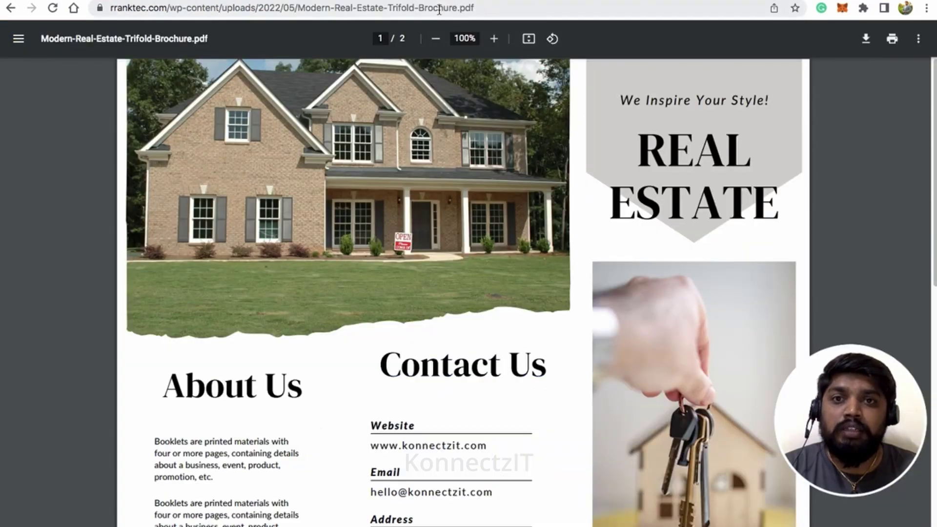
pyautogui.click(439, 9)
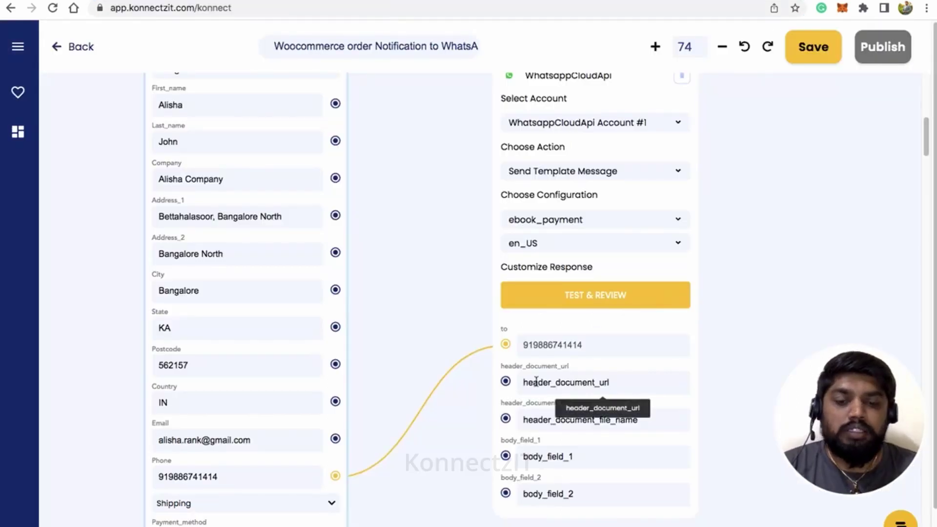
# - Paste the brochure PDF URL into header_document_url and name the file 'Real Estate Brochure'
pyautogui.click(536, 381)
pyautogui.hotkey('ctrl', 'v')
pyautogui.click(554, 420)
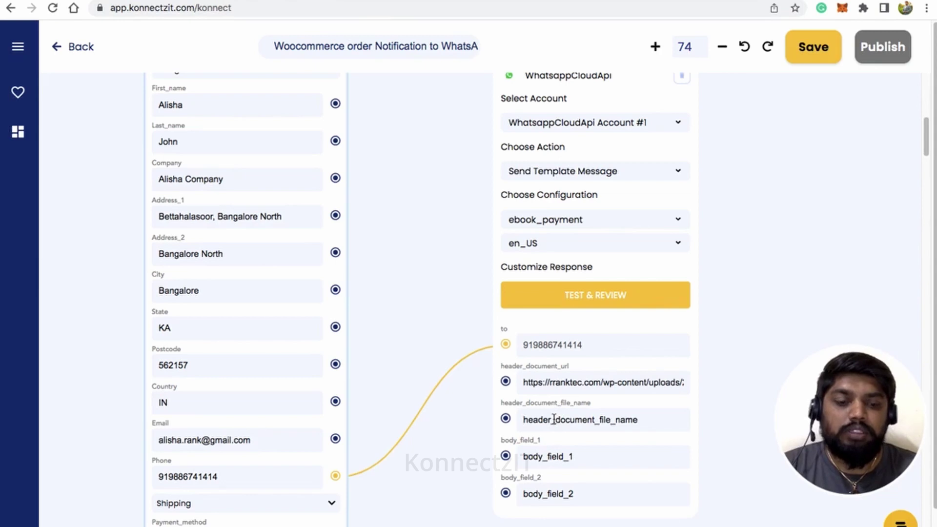
pyautogui.write('Real E')
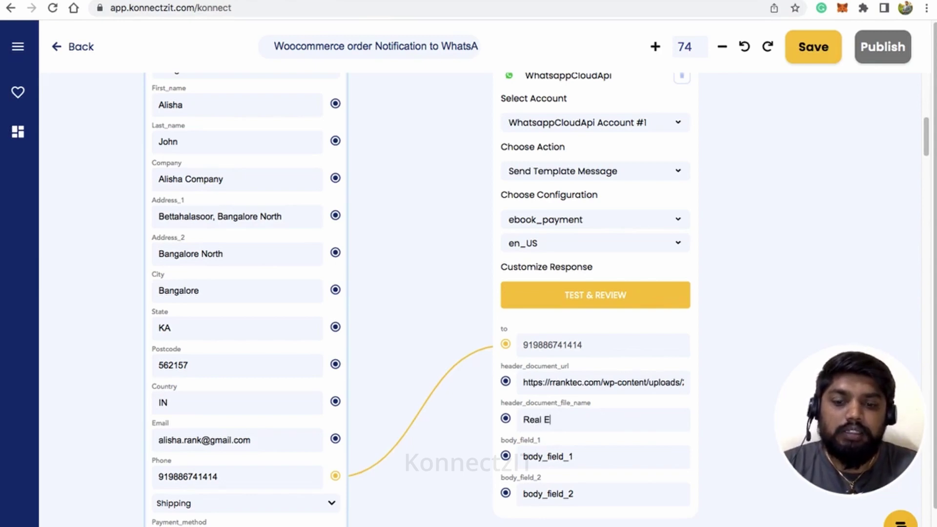
pyautogui.write('state Bro')
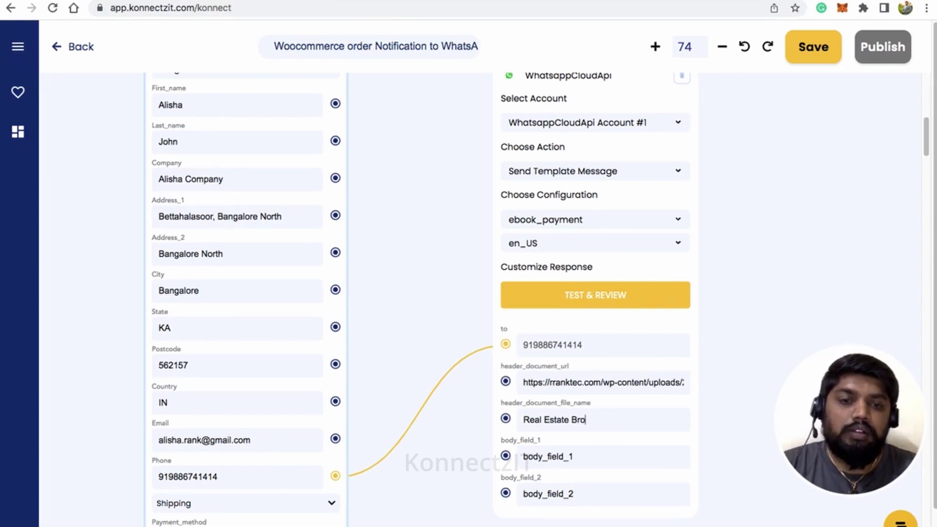
pyautogui.write('chure')
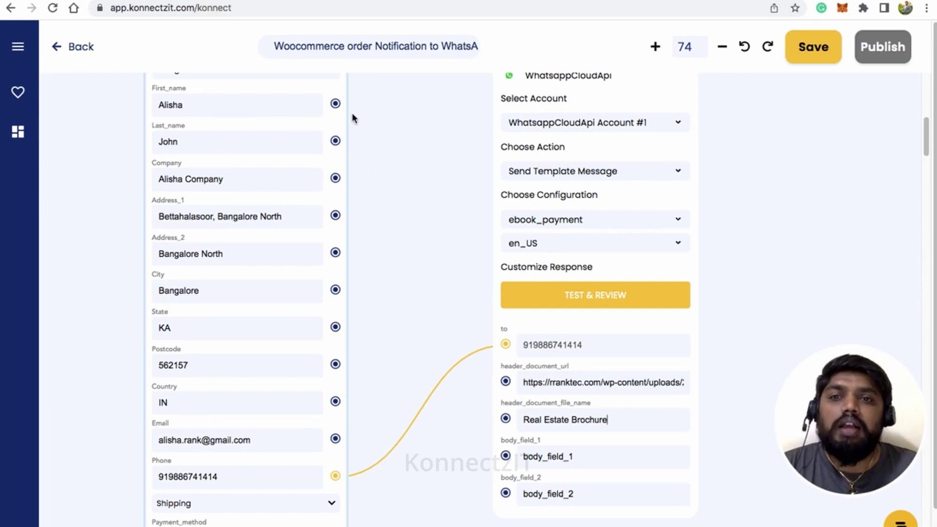
# - Map the WooCommerce billing First_name into body_field_2 of the WhatsApp node
pyautogui.moveTo(335, 104); pyautogui.dragTo(506, 495)
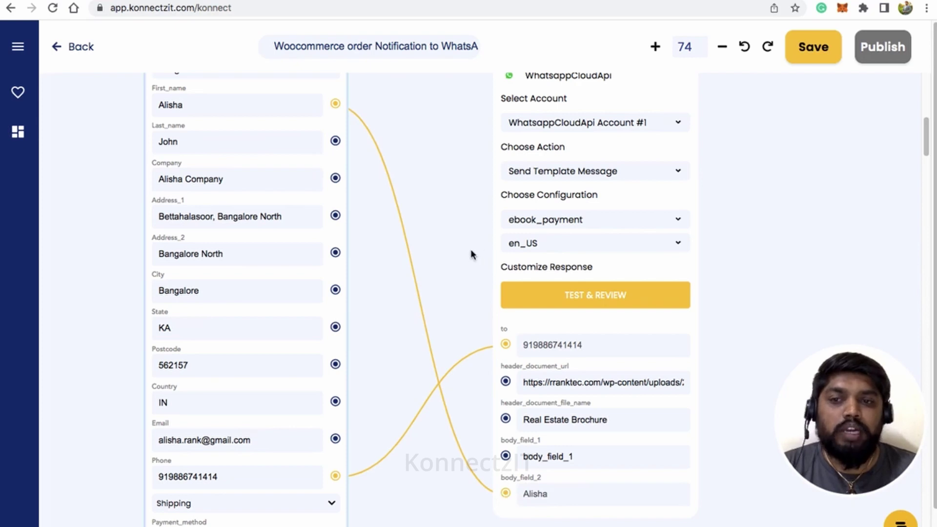
pyautogui.scroll(-3, 471, 254)
pyautogui.scroll(-2, 471, 254)
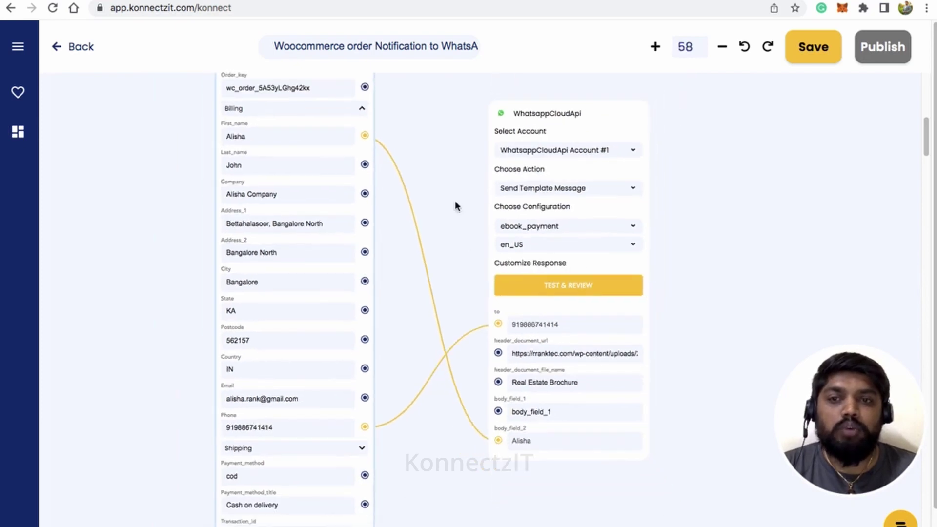
pyautogui.moveTo(446, 157); pyautogui.dragTo(446, 299)
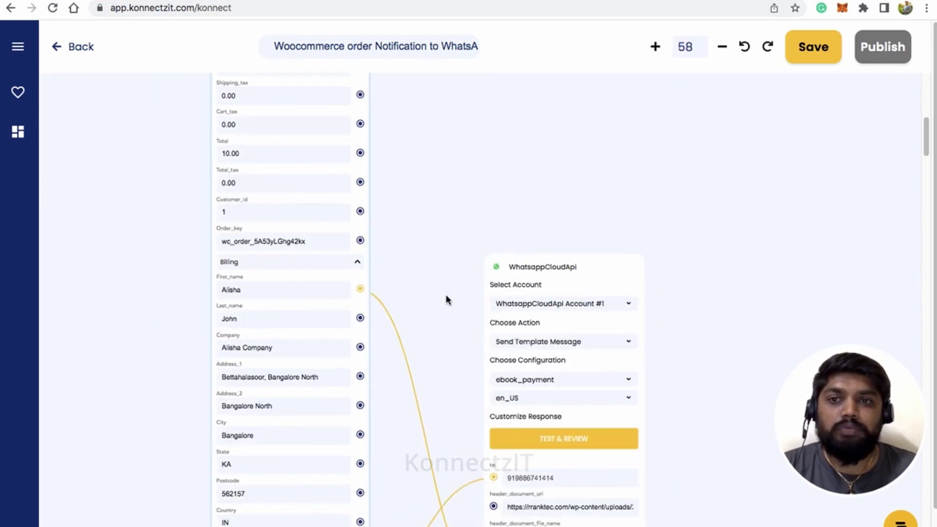
pyautogui.moveTo(461, 131); pyautogui.dragTo(464, 222)
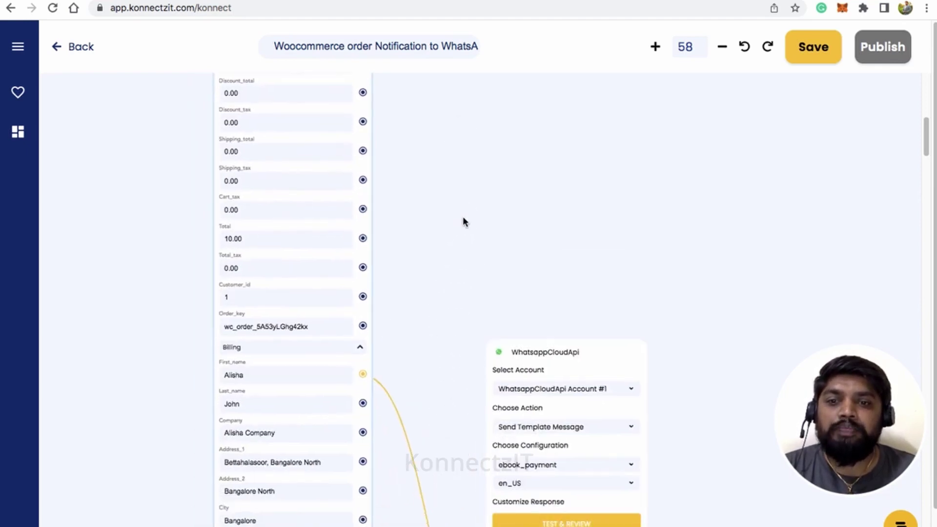
pyautogui.moveTo(456, 383); pyautogui.dragTo(464, 183)
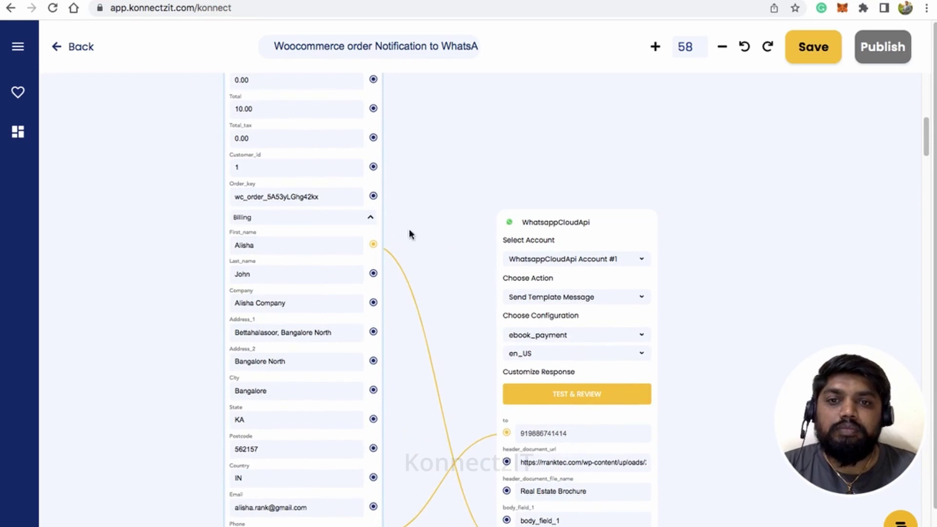
# - Enter 'Demo' in body_field_1 and recentre the workflow canvas
pyautogui.click(371, 220)
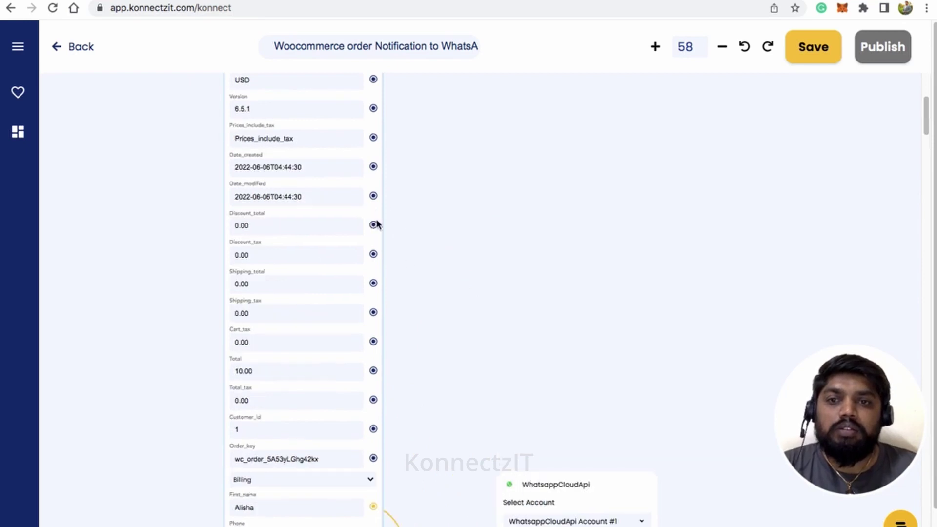
pyautogui.click(550, 490)
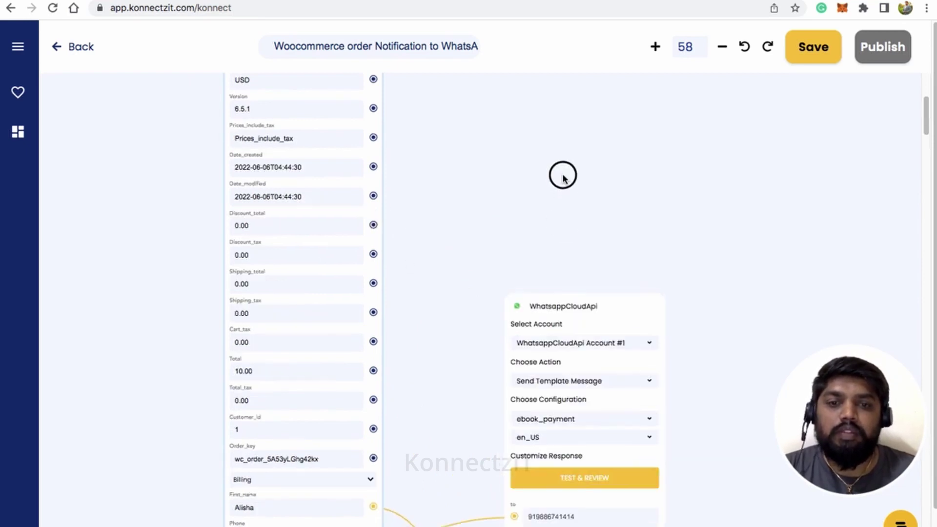
pyautogui.click(574, 387)
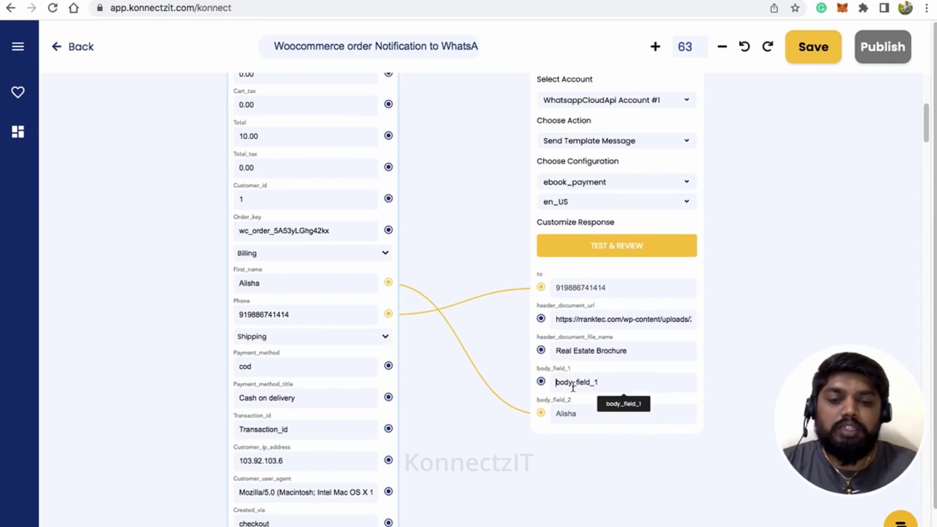
pyautogui.write('Demo')
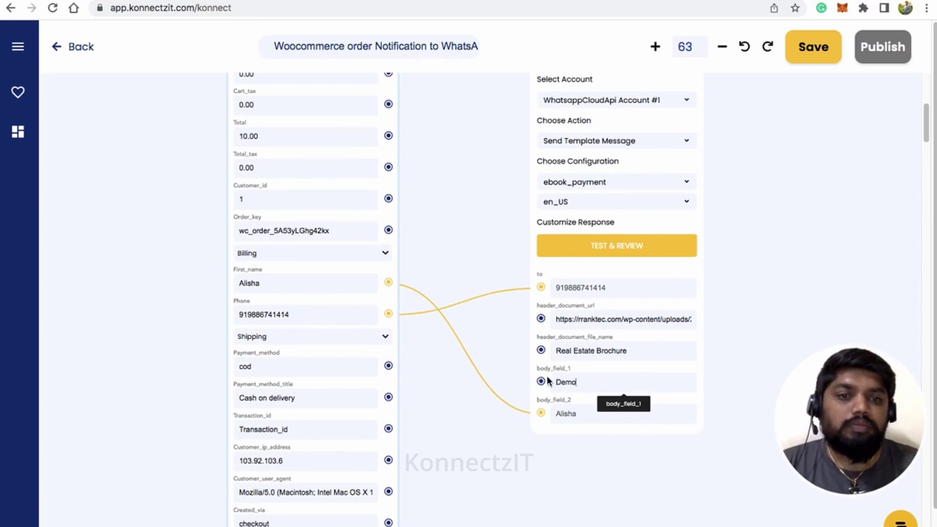
pyautogui.moveTo(443, 188); pyautogui.dragTo(458, 254)
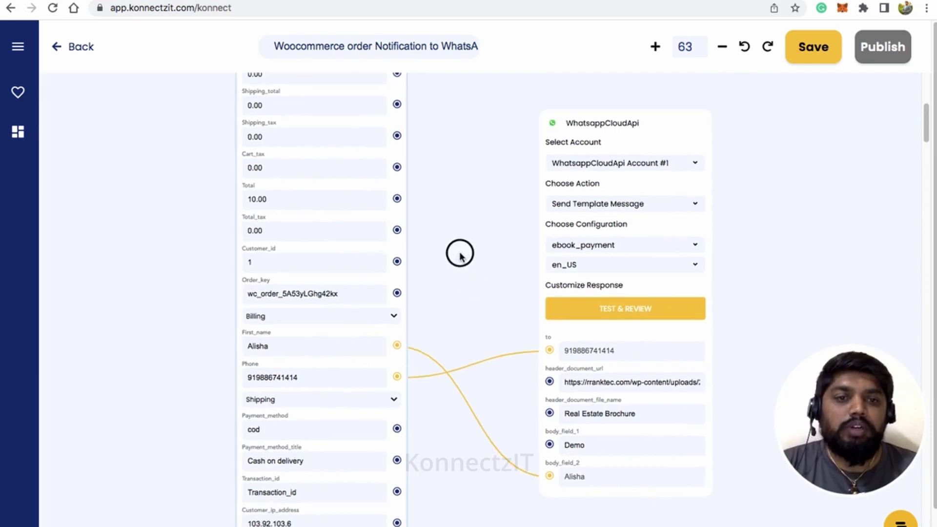
# - Test the WhatsApp action and view the sent Real Estate Brochure message in WhatsApp Web
pyautogui.click(623, 310)
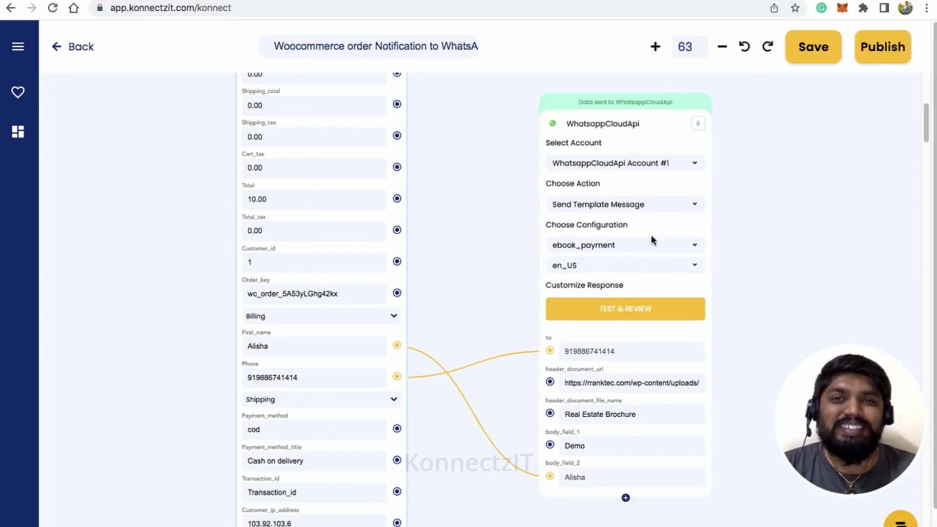
pyautogui.click(598, 1)
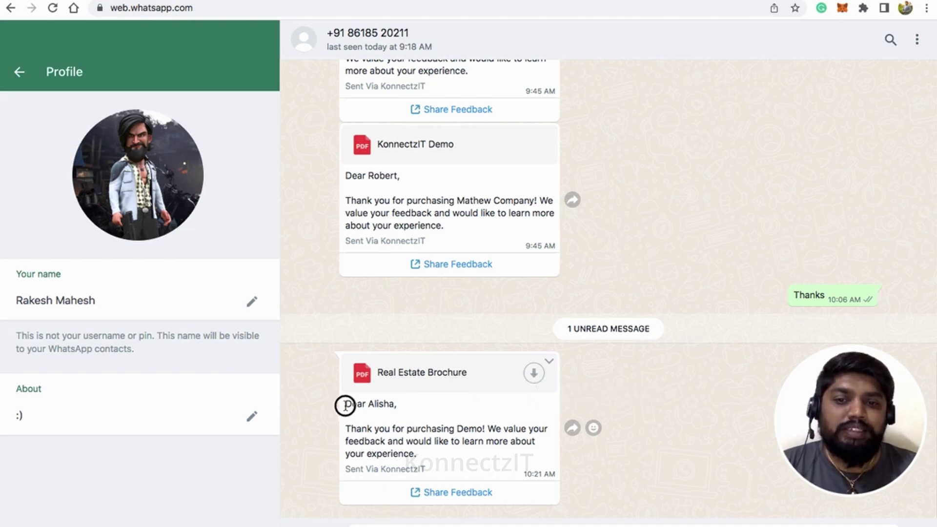
# - Inspect the received message's greeting, thank-you line and product name Demo
pyautogui.moveTo(345, 404); pyautogui.dragTo(394, 404)
pyautogui.moveTo(357, 429); pyautogui.dragTo(454, 430)
pyautogui.doubleClick(473, 430)
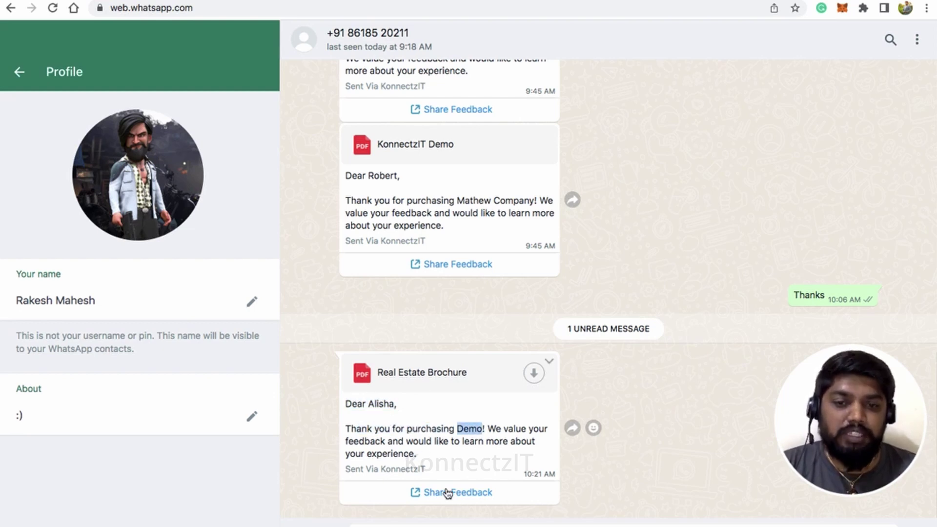
pyautogui.click(631, 445)
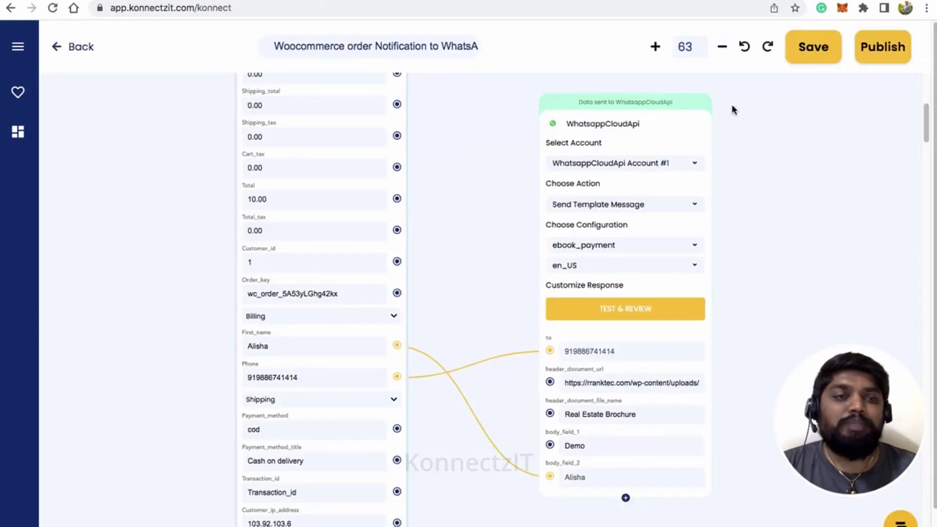
# - Publish the WooCommerce order notification workflow and confirm the success dialog
pyautogui.click(872, 54)
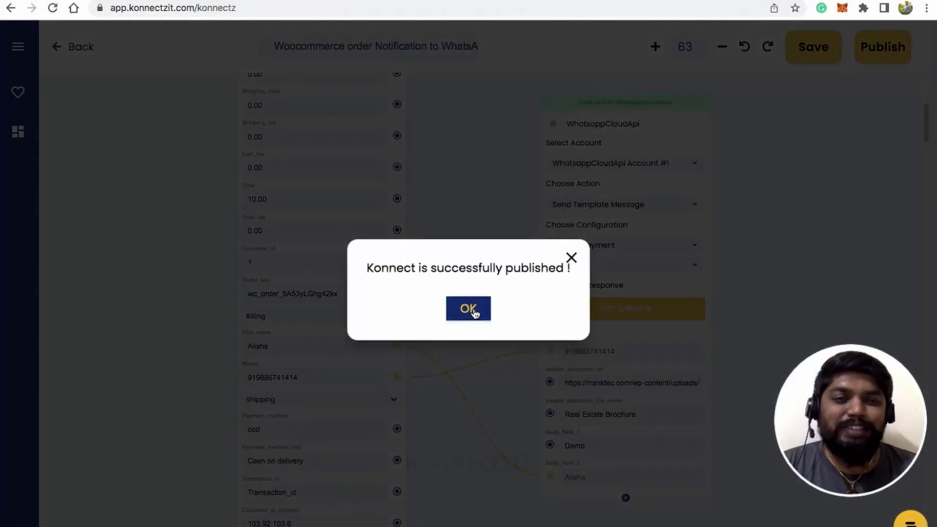
pyautogui.click(474, 311)
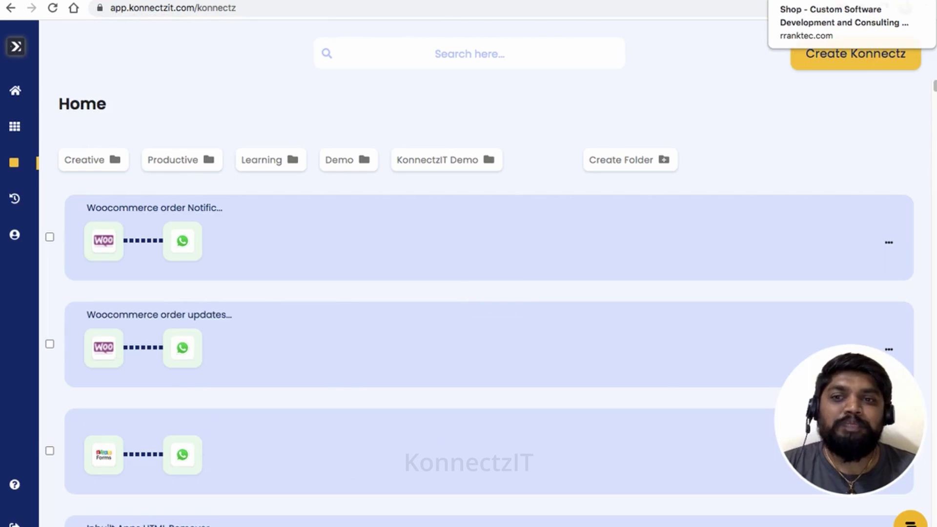
pyautogui.click(839, 1)
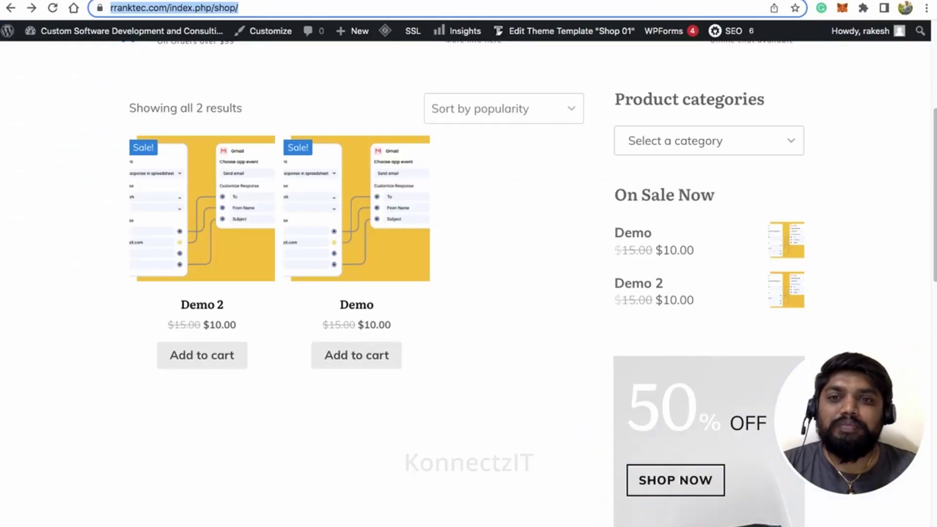
# - Add the Demo product to the cart and proceed to checkout for a $10.00 order
pyautogui.click(370, 357)
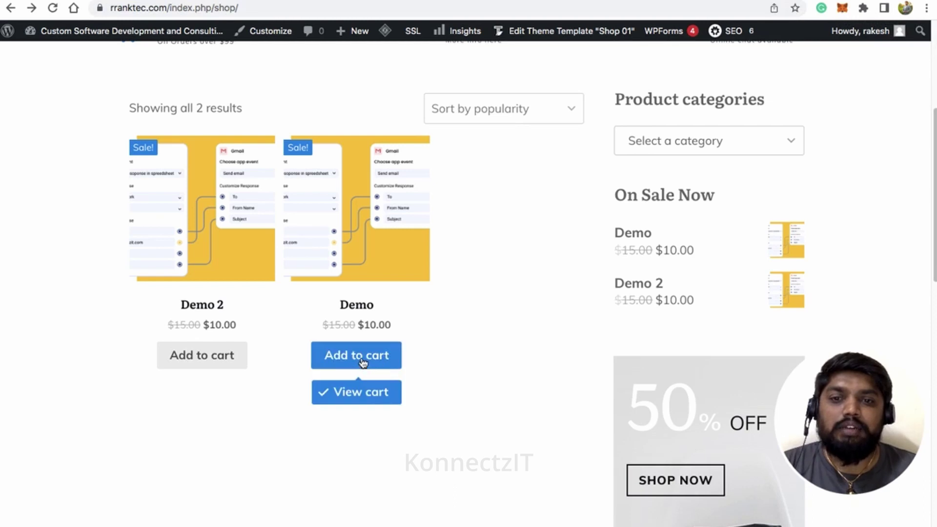
pyautogui.click(367, 392)
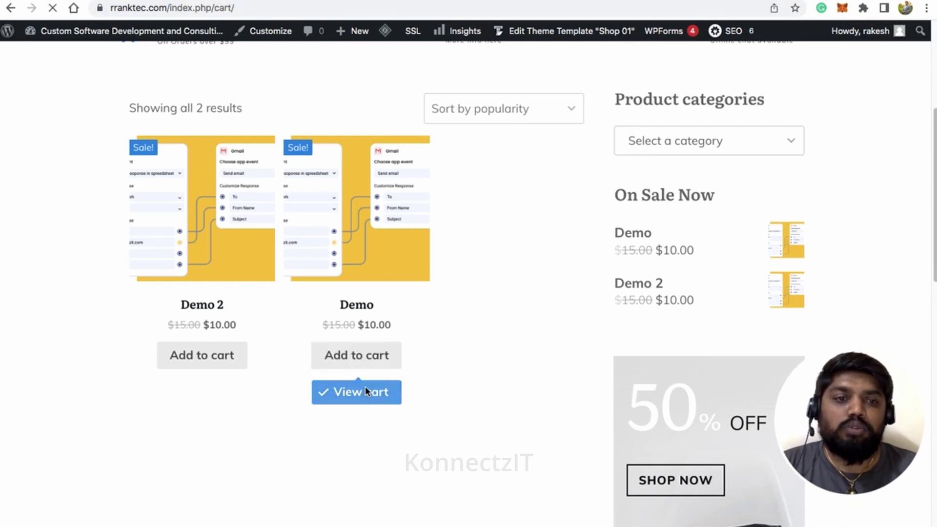
pyautogui.click(660, 356)
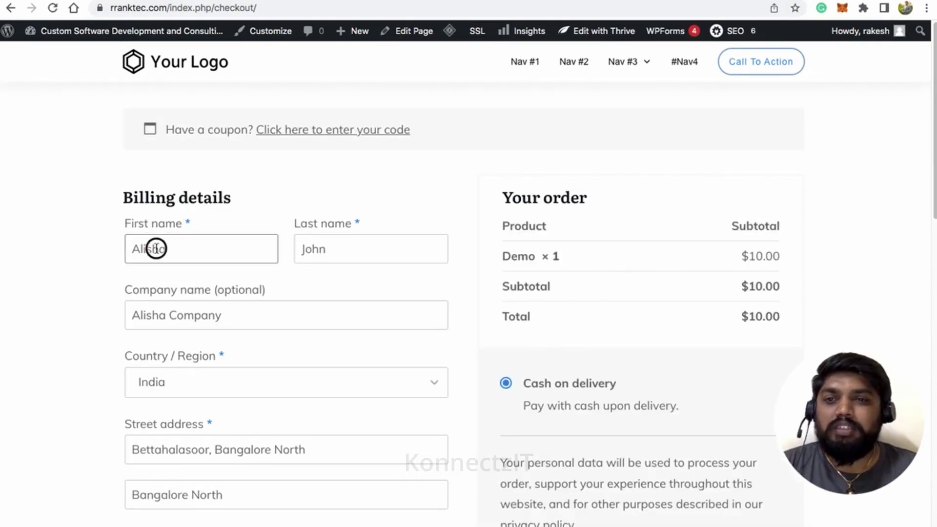
# - Replace the billing first and last name with a new name, and change the company name's first word to 'Rank'
pyautogui.doubleClick(155, 249)
pyautogui.write('Rakesh')
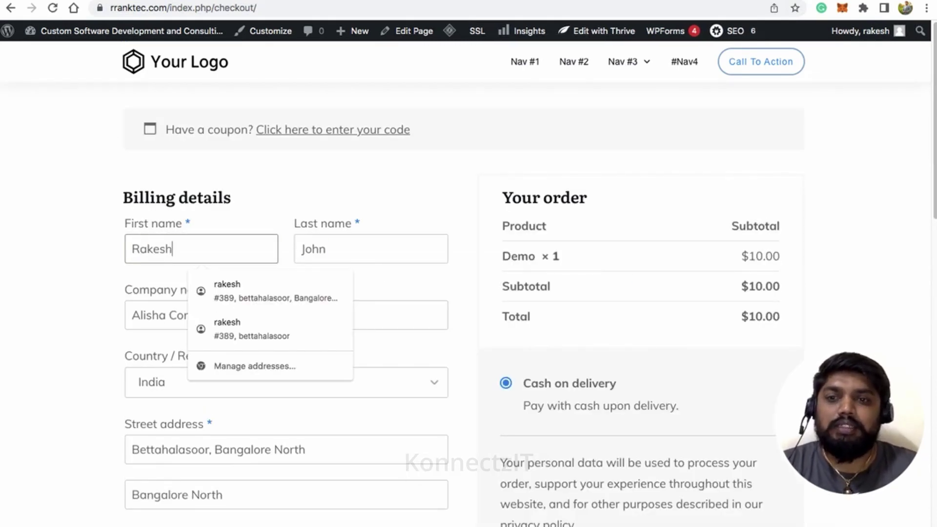
pyautogui.press('Tab')
pyautogui.write('Mahesh')
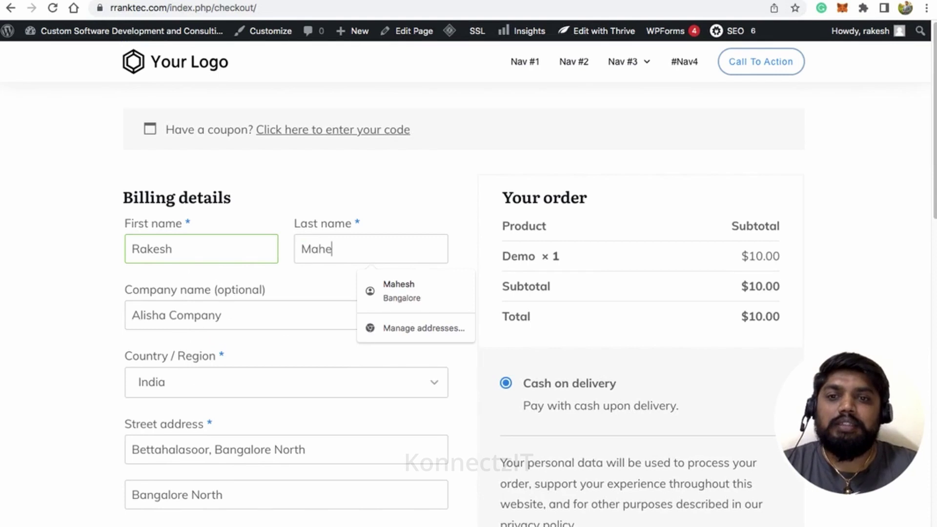
pyautogui.click(140, 314)
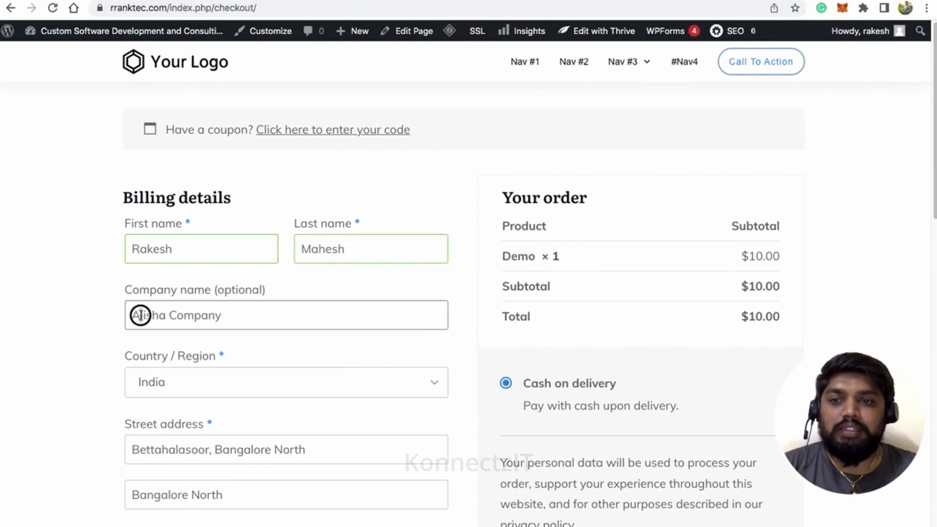
pyautogui.doubleClick(140, 315)
pyautogui.write('Rank')
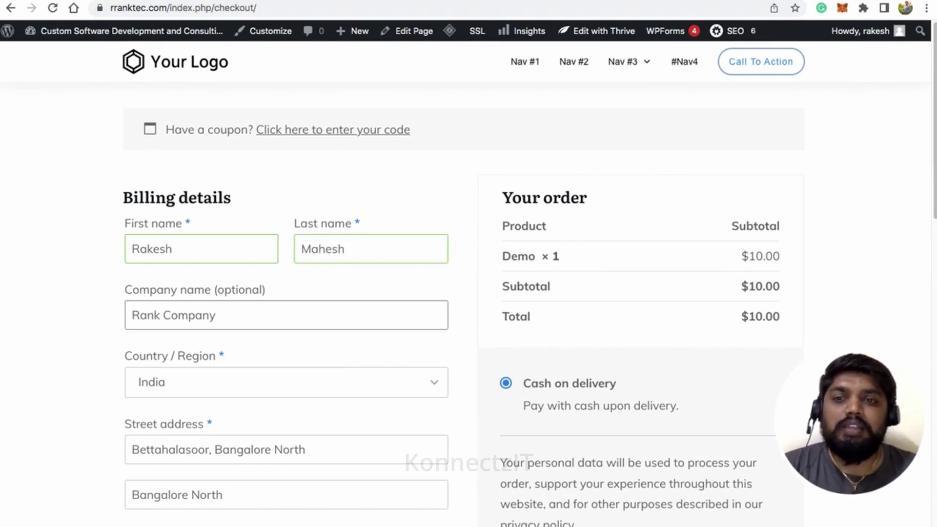
pyautogui.scroll(-9, 287, 374)
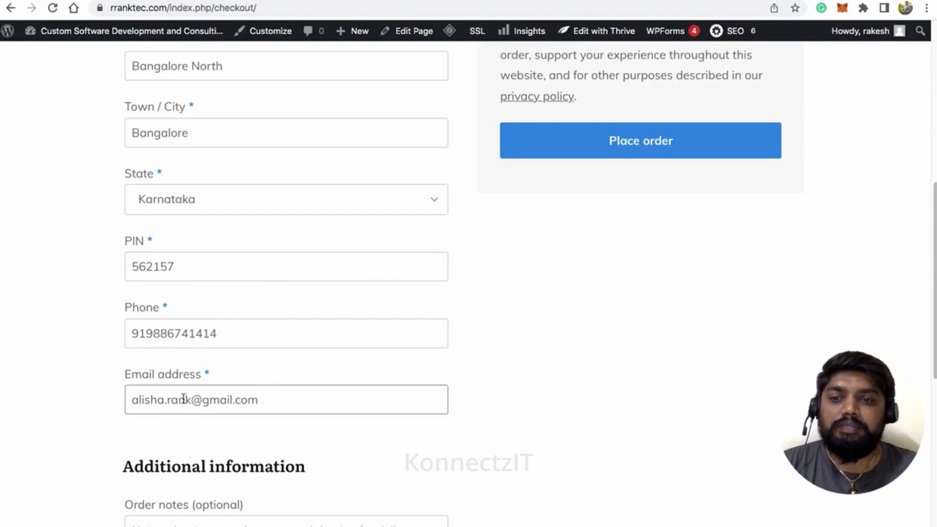
pyautogui.scroll(5, 561, 325)
# - Place the cash-on-delivery Demo order and check WhatsApp Web for the new brochure message
pyautogui.click(618, 393)
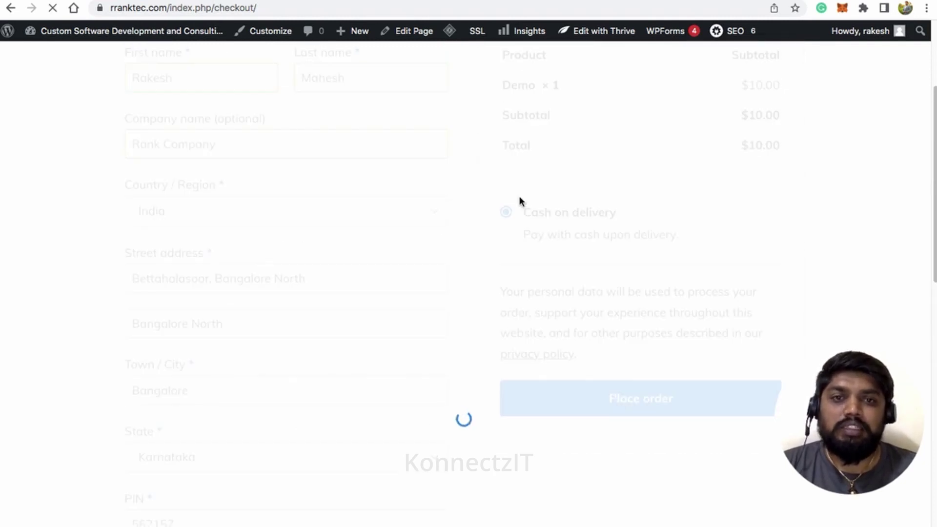
pyautogui.scroll(-15, 460, 293)
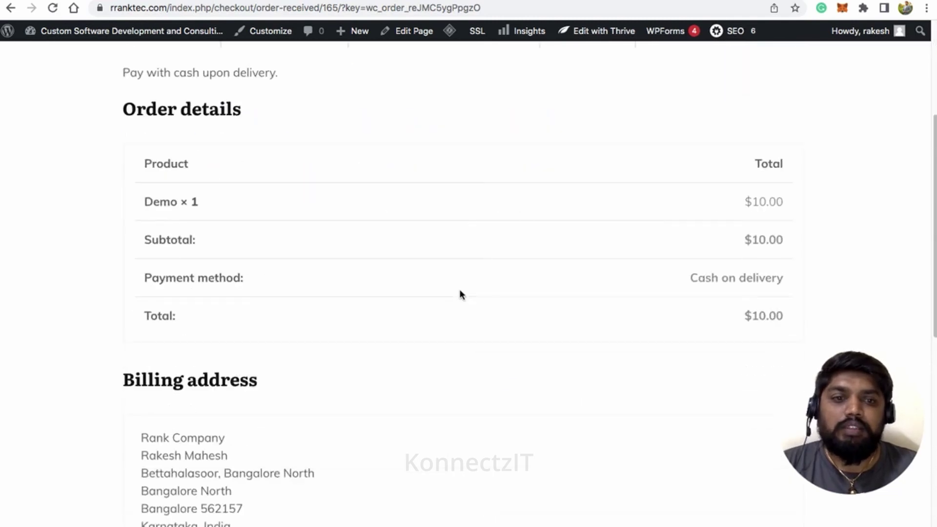
pyautogui.scroll(15, 460, 293)
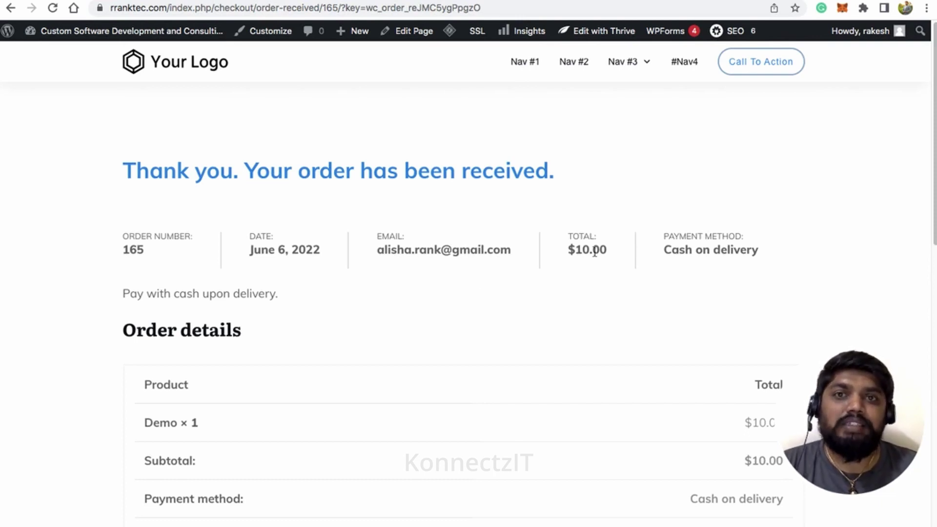
pyautogui.click(617, 2)
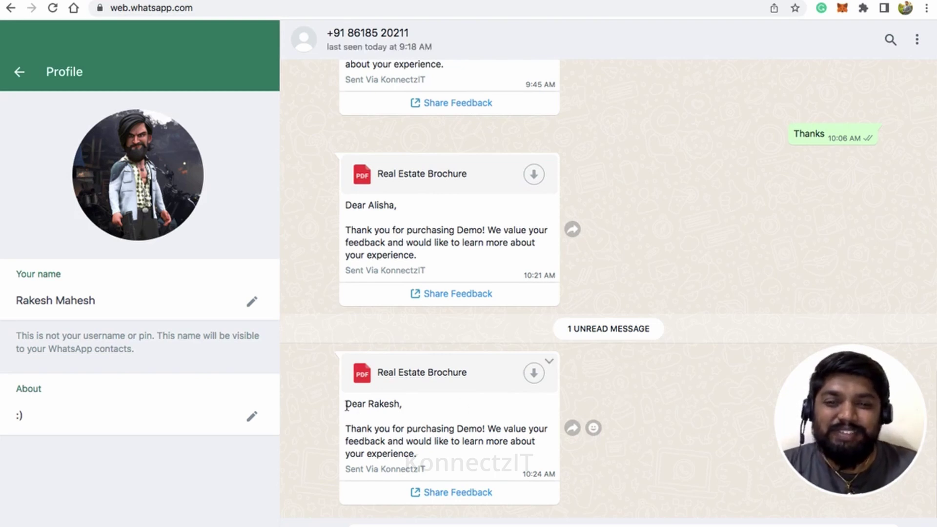
# - Highlight the new message's greeting, the product name Demo and 'Sent Via KonnectzIT', then go back to KonnectzIT
pyautogui.moveTo(346, 404); pyautogui.dragTo(410, 408)
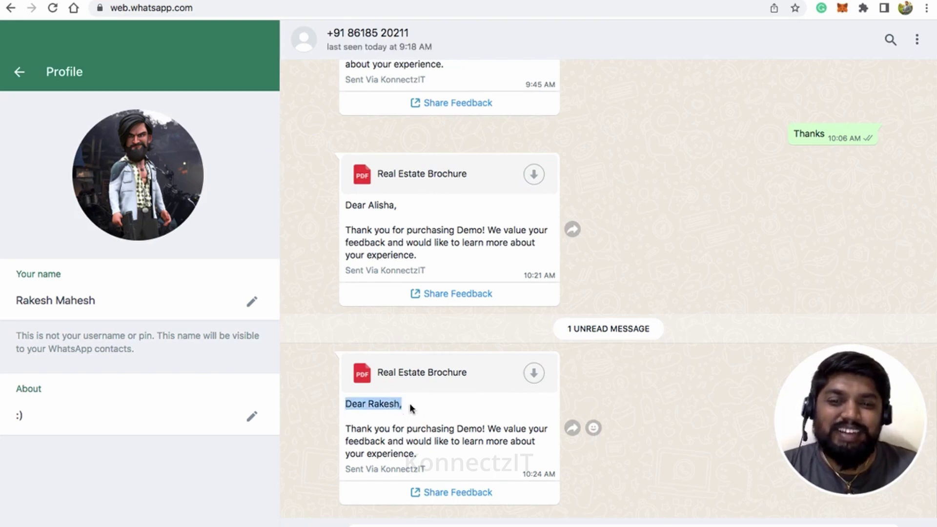
pyautogui.click(463, 430)
pyautogui.doubleClick(462, 430)
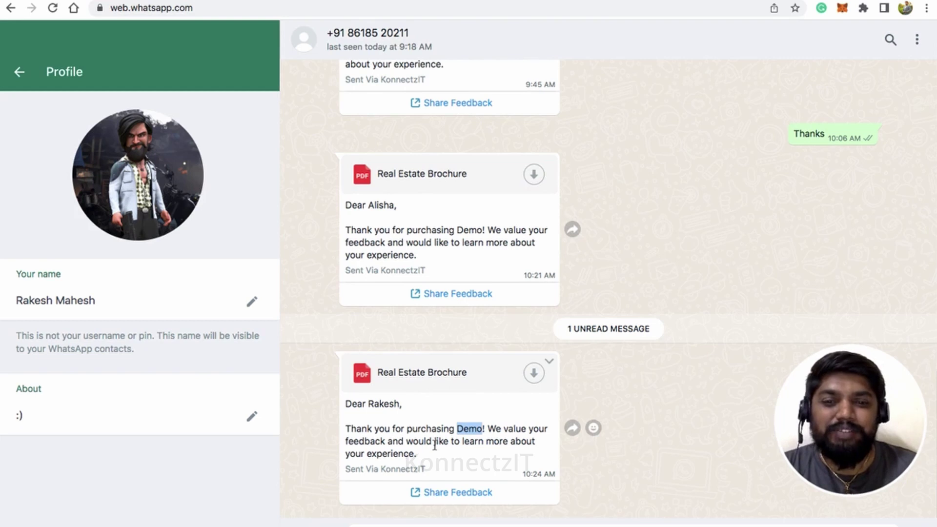
pyautogui.moveTo(347, 469); pyautogui.dragTo(422, 471)
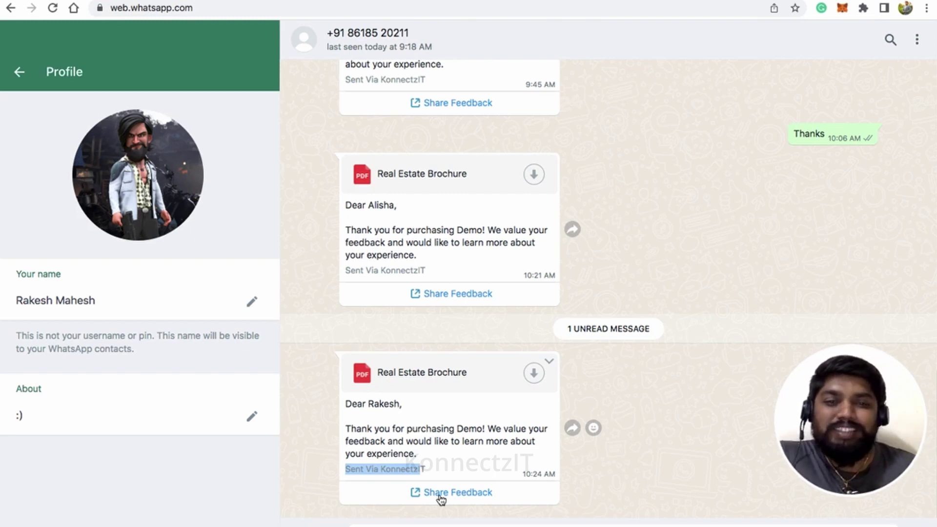
pyautogui.click(632, 443)
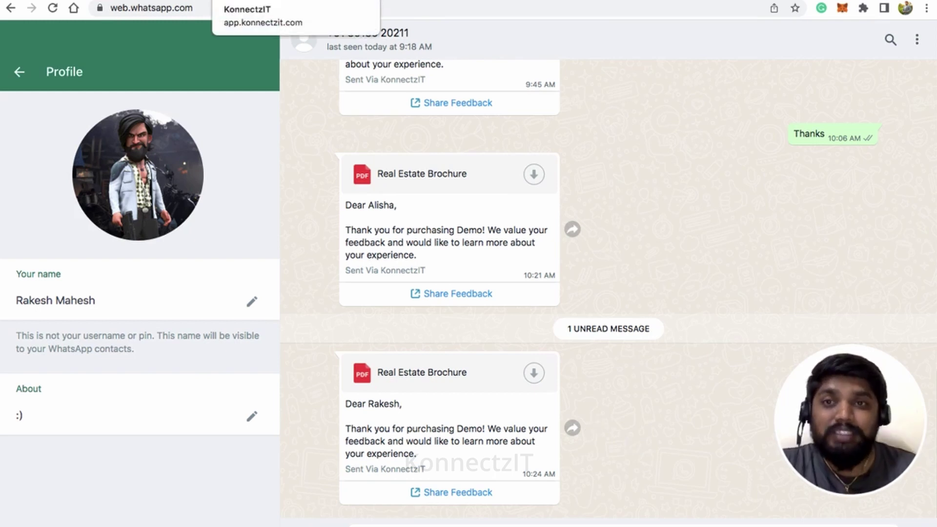
pyautogui.click(253, 1)
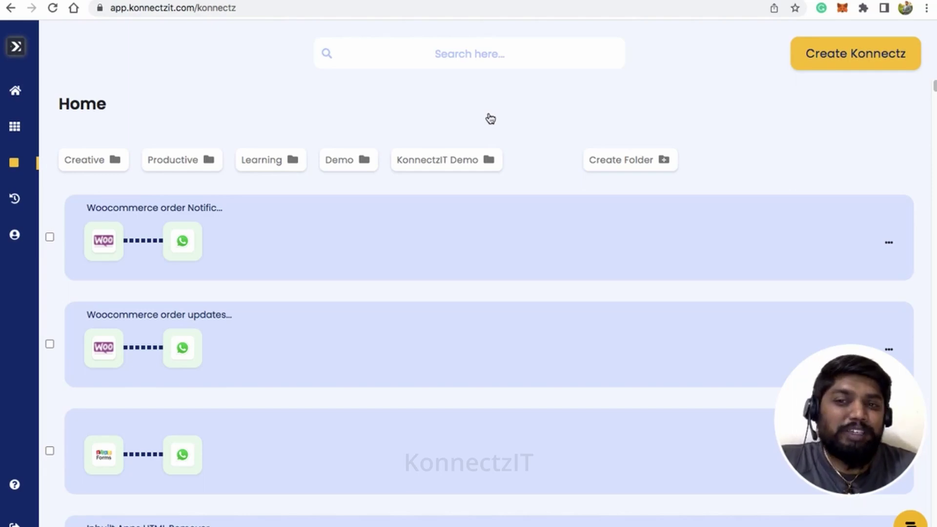